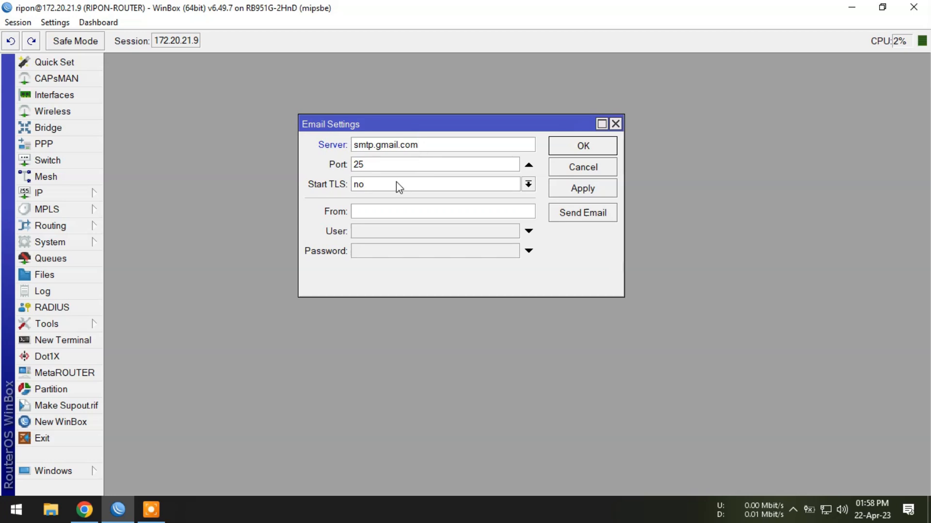
Step: Set Start TLS to yes in the email settings, and copy the signed-in Google account's email address from Chrome
left_click(379, 219)
left_click(380, 218)
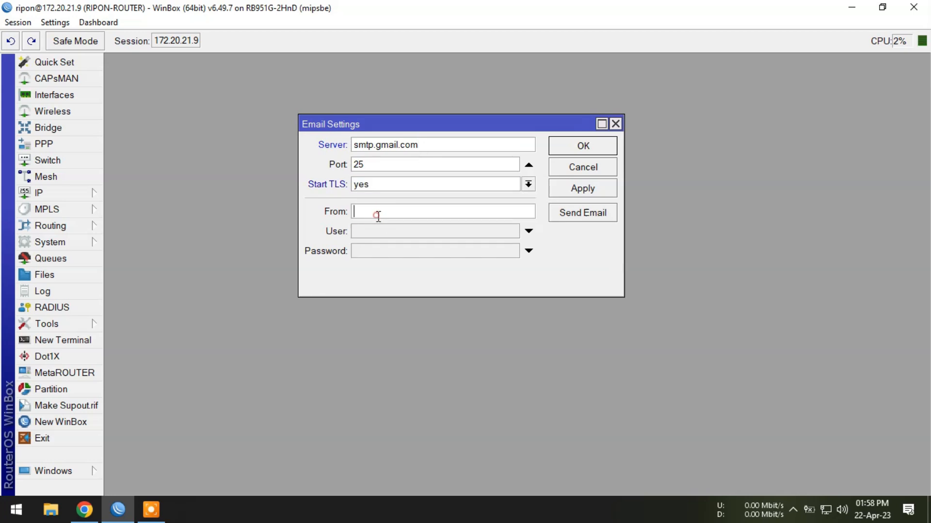
left_click(80, 517)
left_click(906, 93)
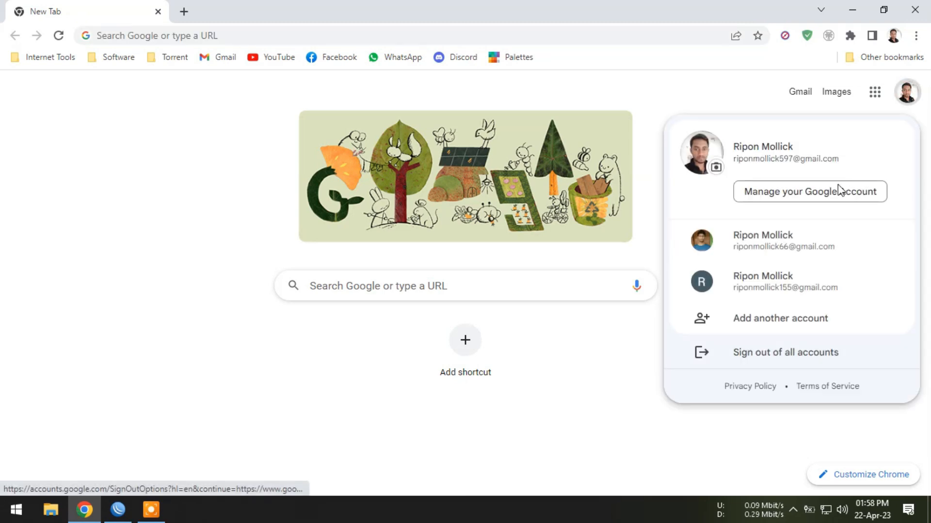
triple_click(773, 158)
right_click(799, 160)
left_click(796, 169)
Step: Return to WinBox and paste the copied email address into both the From and User fields
left_click(118, 509)
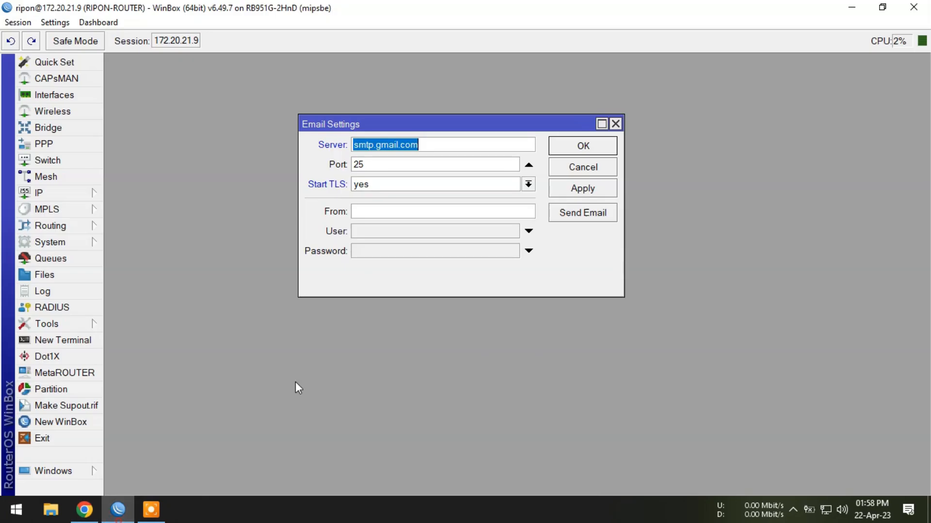
left_click(377, 206)
key("ctrl+v")
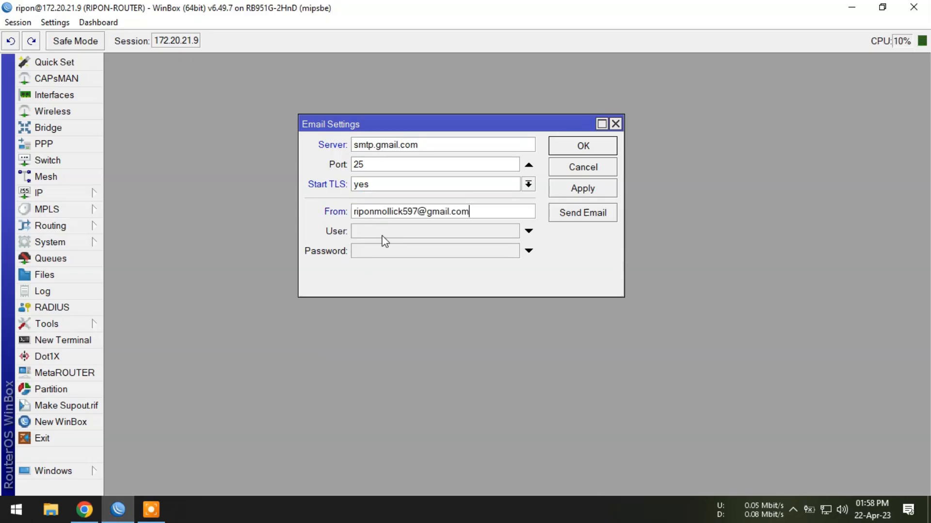
left_click(381, 233)
key("ctrl+v")
left_click(382, 251)
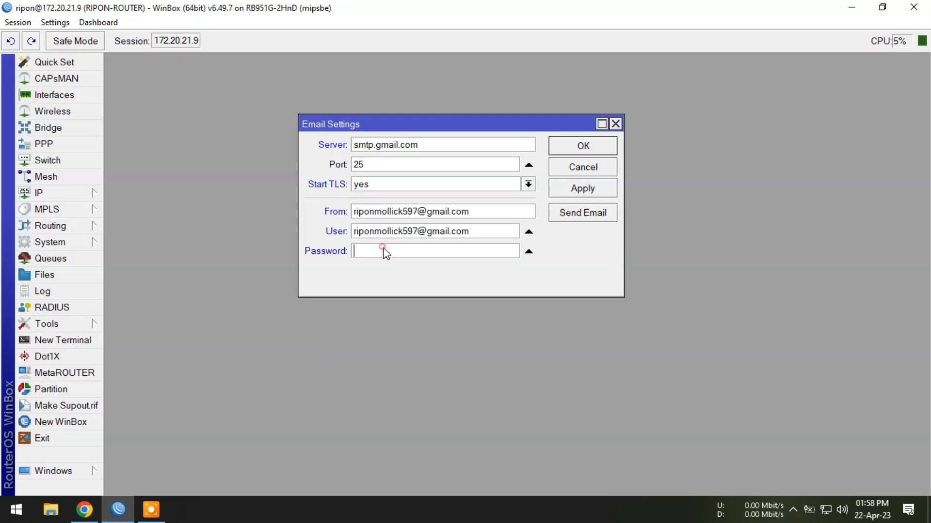
Step: In Chrome, search for "app password google" and open the Google Account App passwords page
left_click(84, 510)
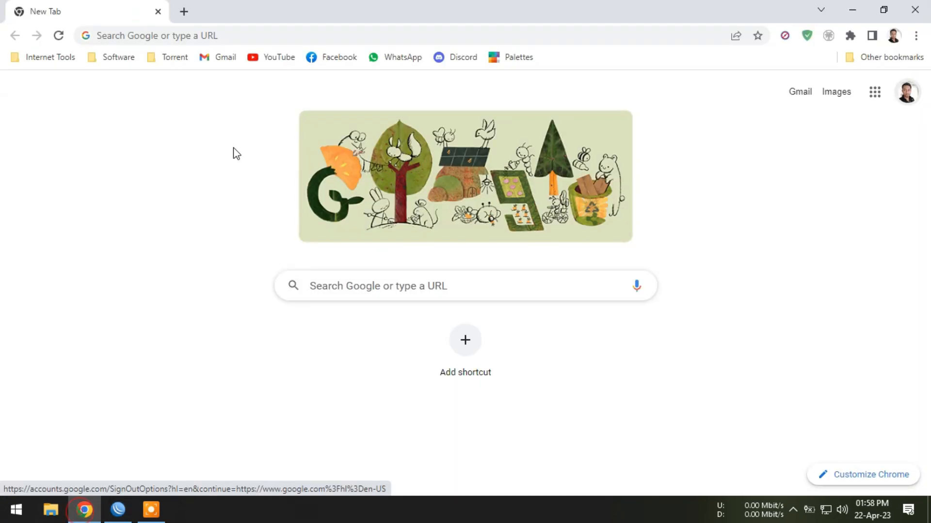
left_click(221, 36)
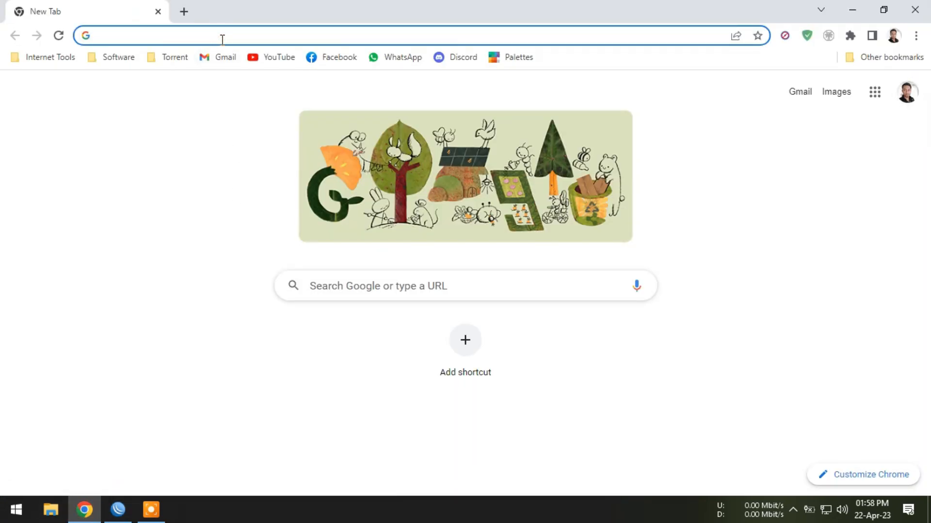
type("app password google")
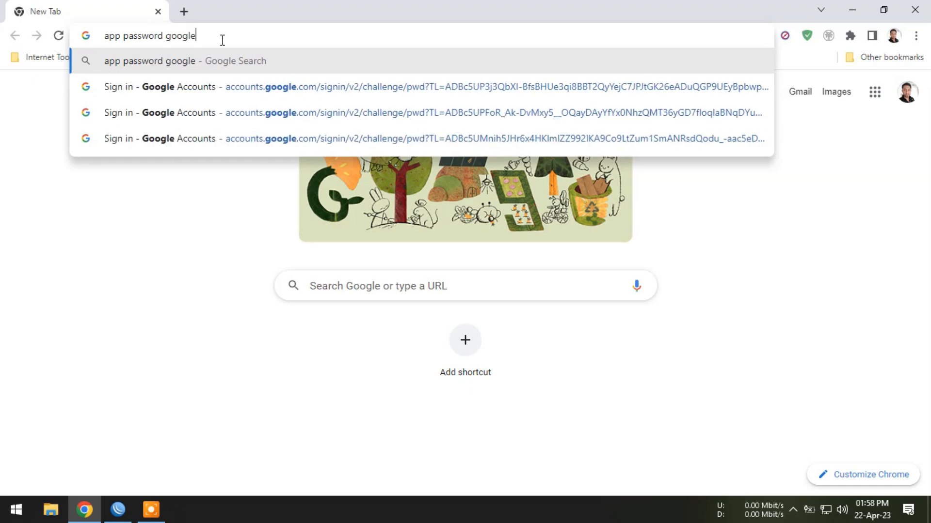
key("Return")
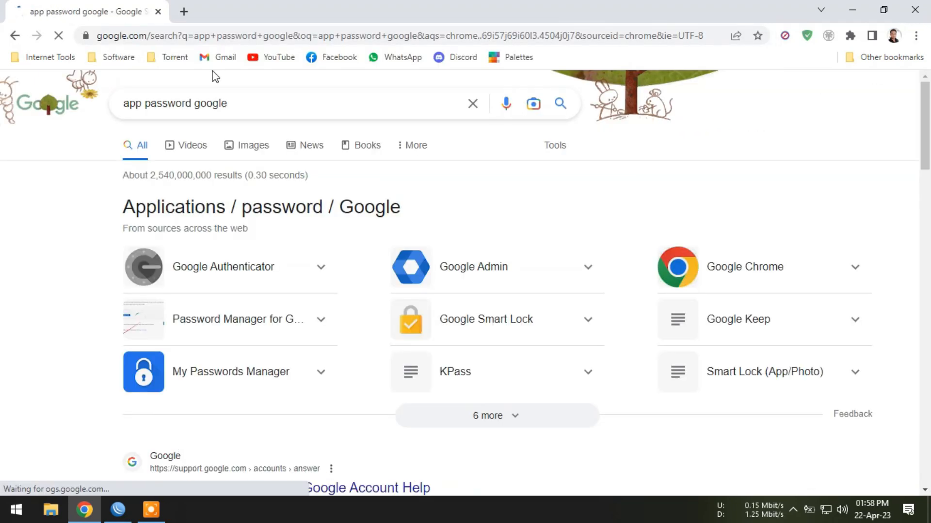
scroll(301, 265, "down", 5)
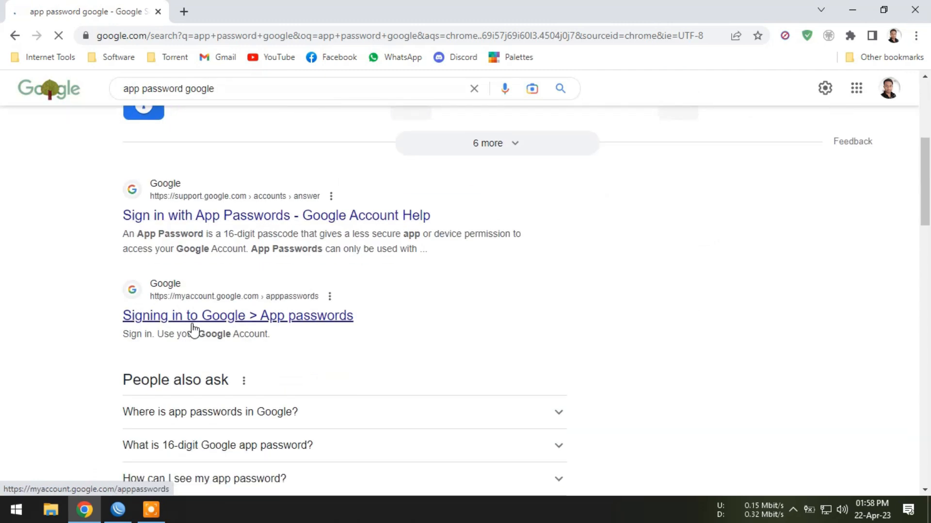
left_click(281, 317)
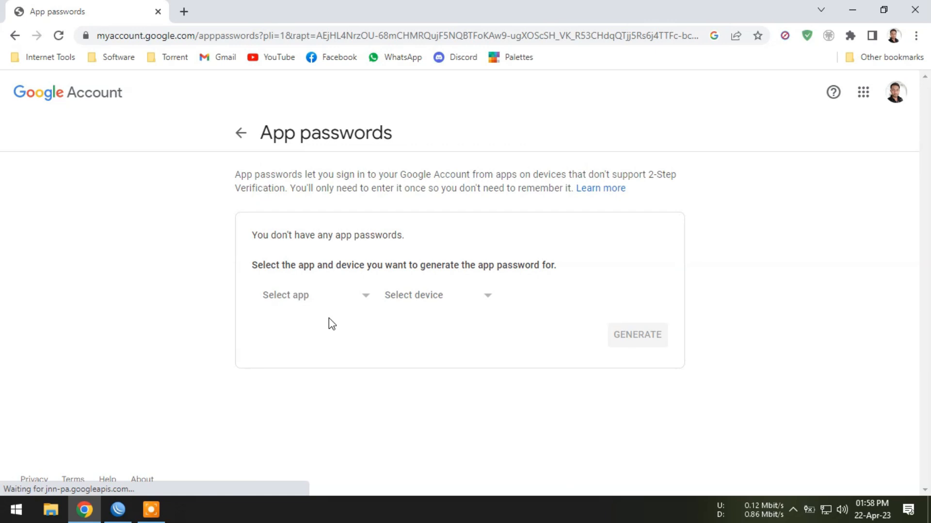
Step: Generate an app password for a custom-named app called Mikrotik
left_click(356, 300)
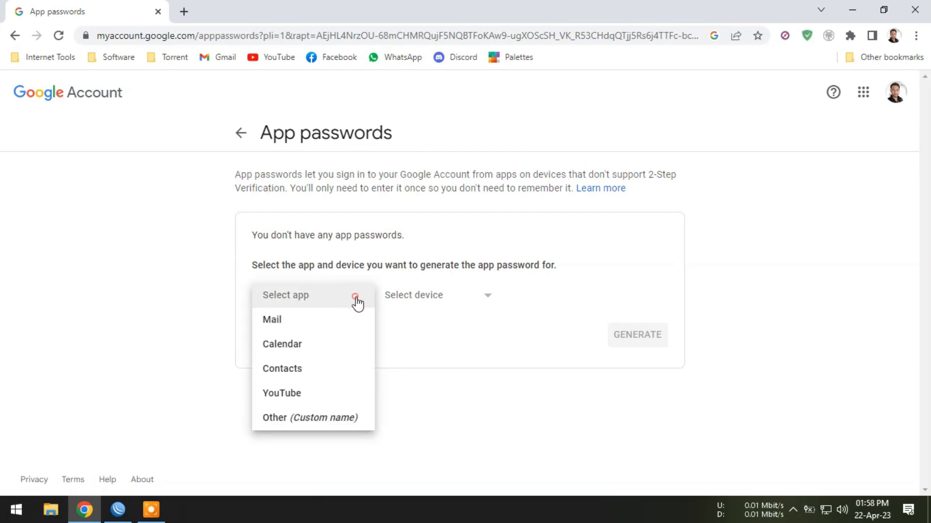
left_click(334, 420)
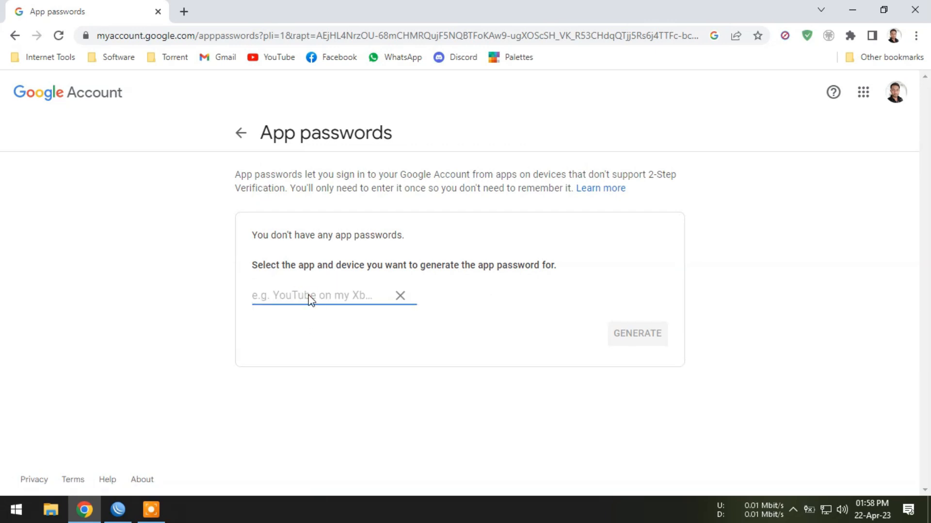
type("Mikrotik")
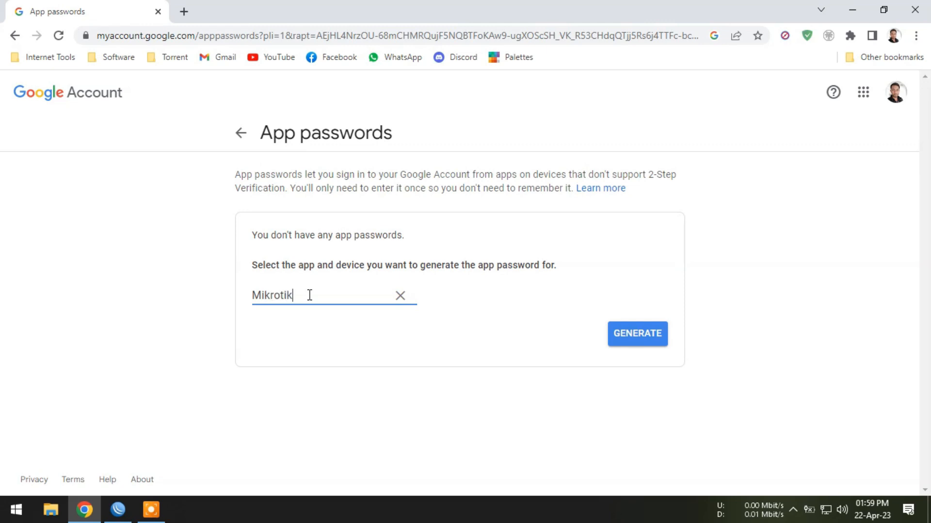
left_click(655, 334)
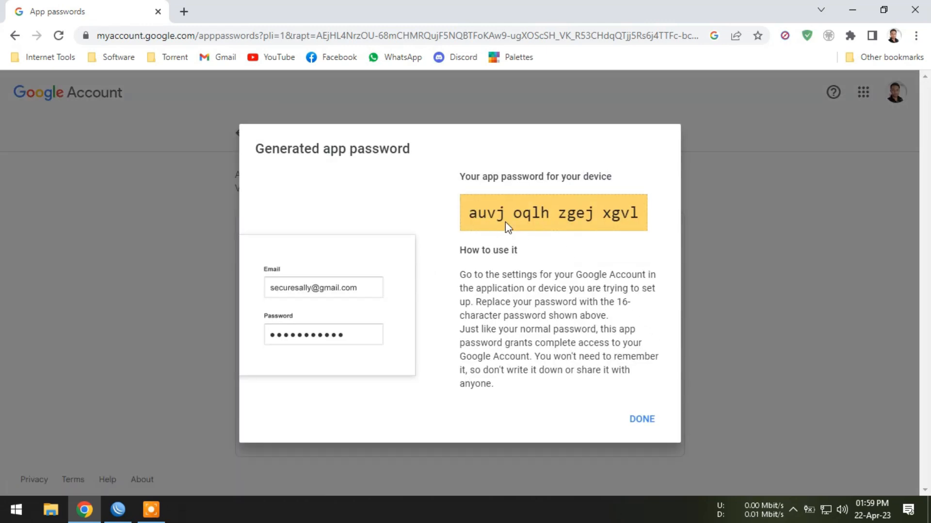
Step: Copy the generated app password into the Password field of WinBox's email settings, then apply and close the settings
triple_click(491, 213)
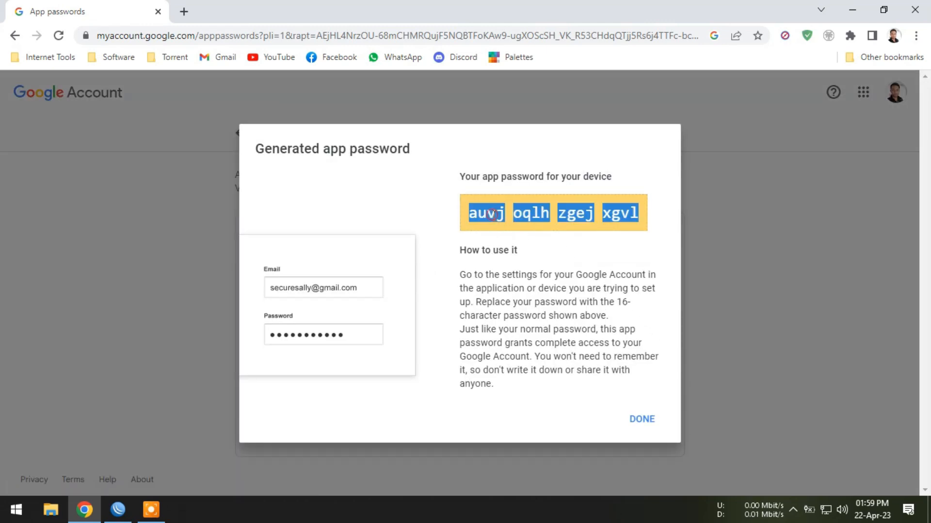
right_click(492, 214)
left_click(539, 228)
left_click(117, 509)
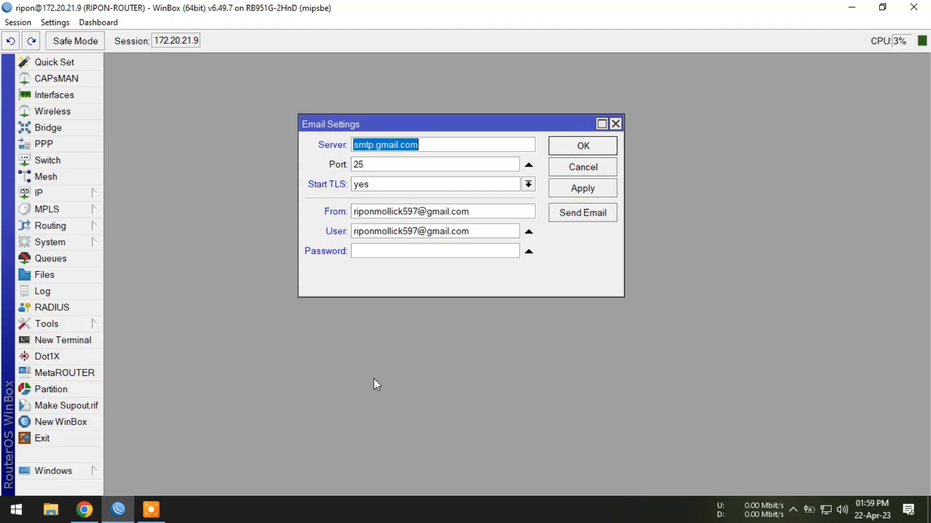
left_click(389, 254)
right_click(388, 256)
left_click(435, 292)
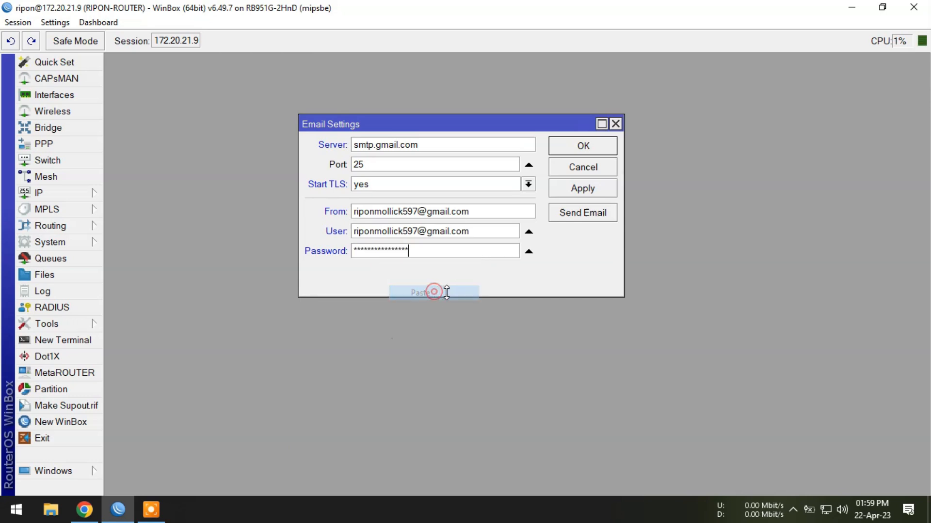
left_click(580, 190)
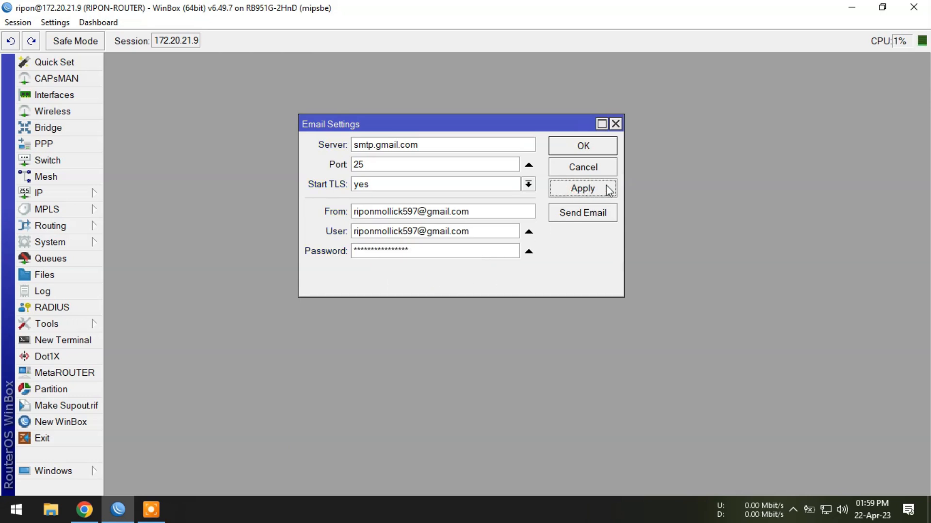
left_click(598, 148)
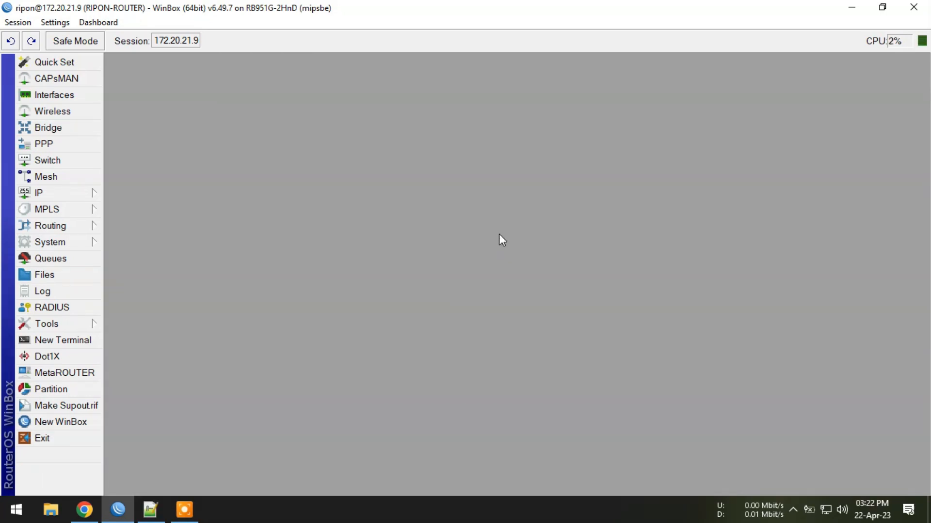
Step: Add a new system script in WinBox, name it backup as in the Notepad++ file, and enable Don't Require Permissions
left_click(90, 243)
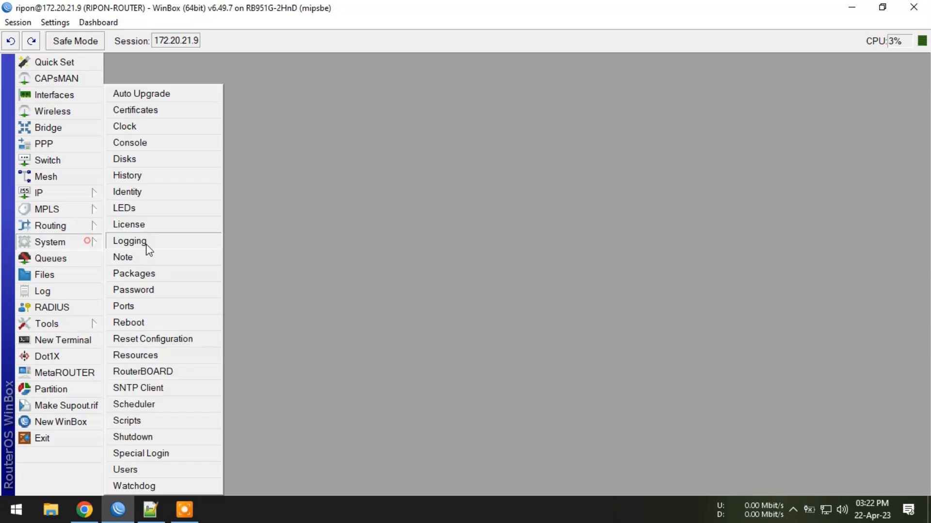
left_click(127, 421)
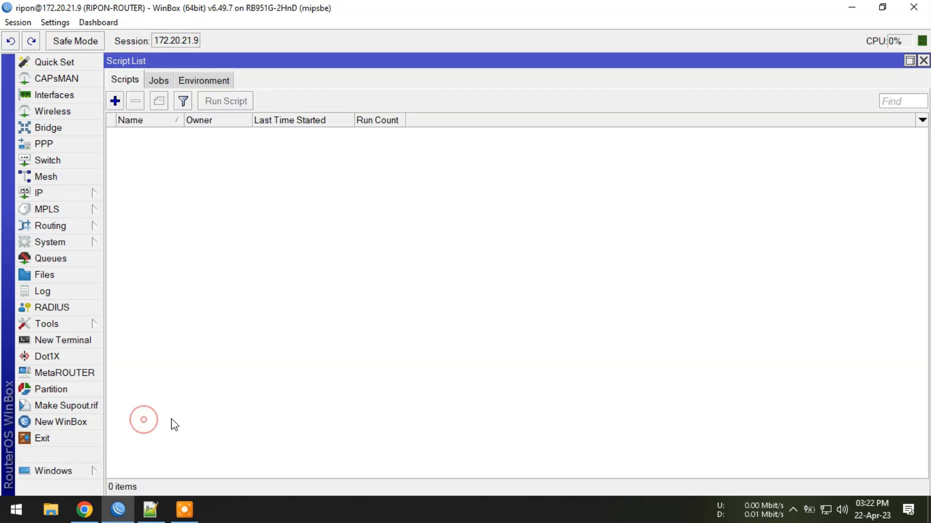
left_click(114, 101)
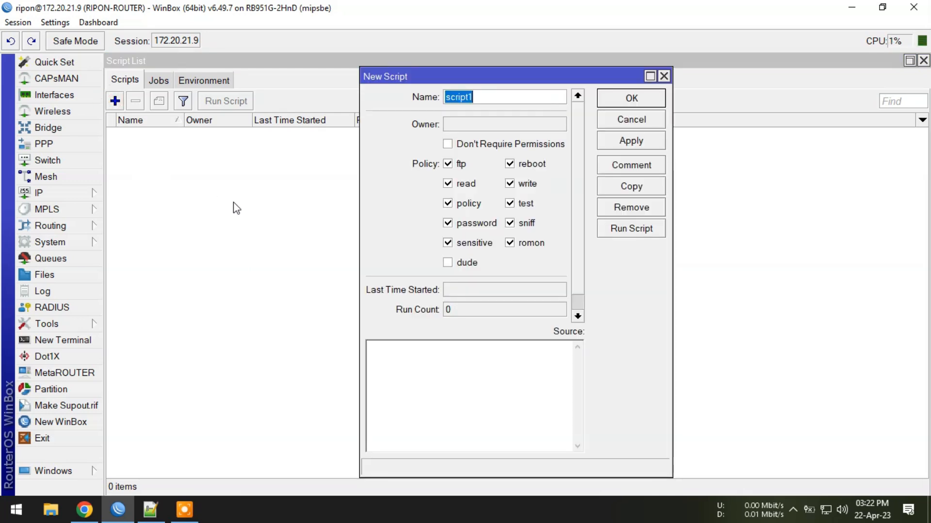
left_click(151, 513)
left_click_drag(86, 72, 46, 73)
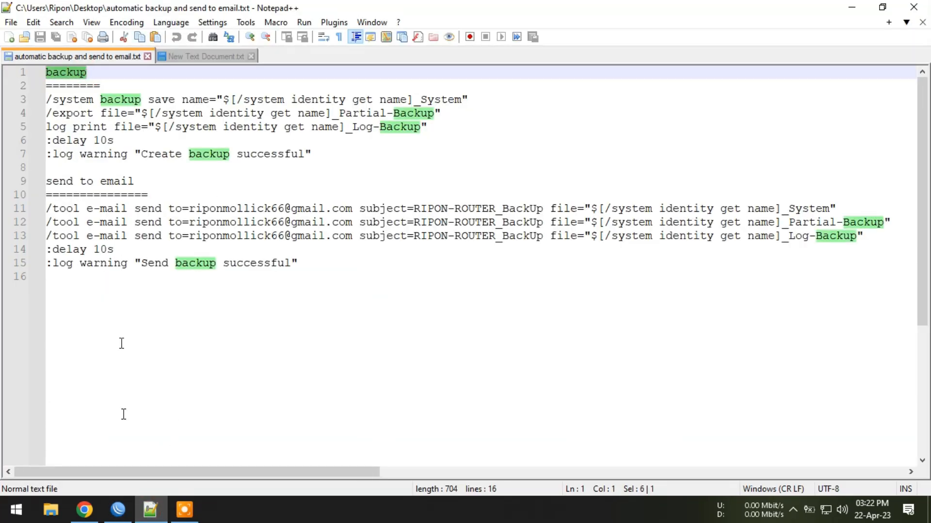
left_click(117, 509)
key("ctrl+v")
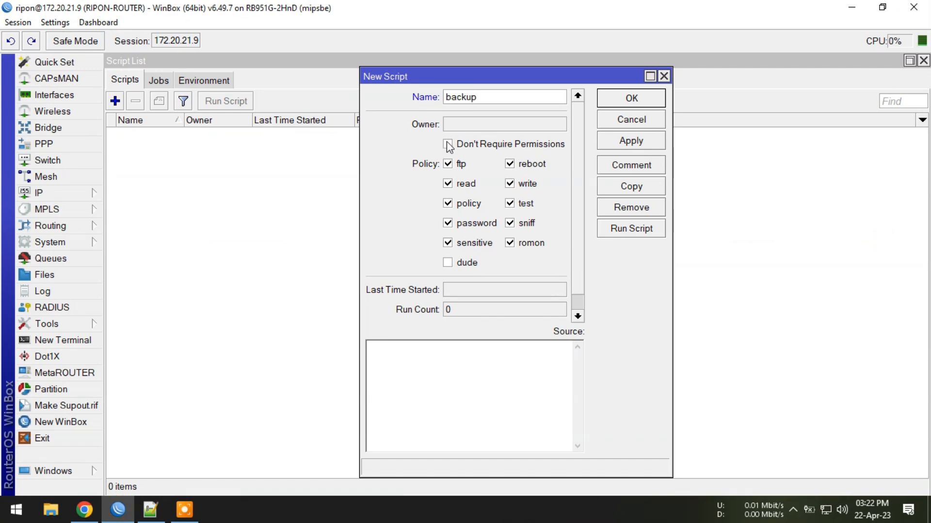
left_click(461, 146)
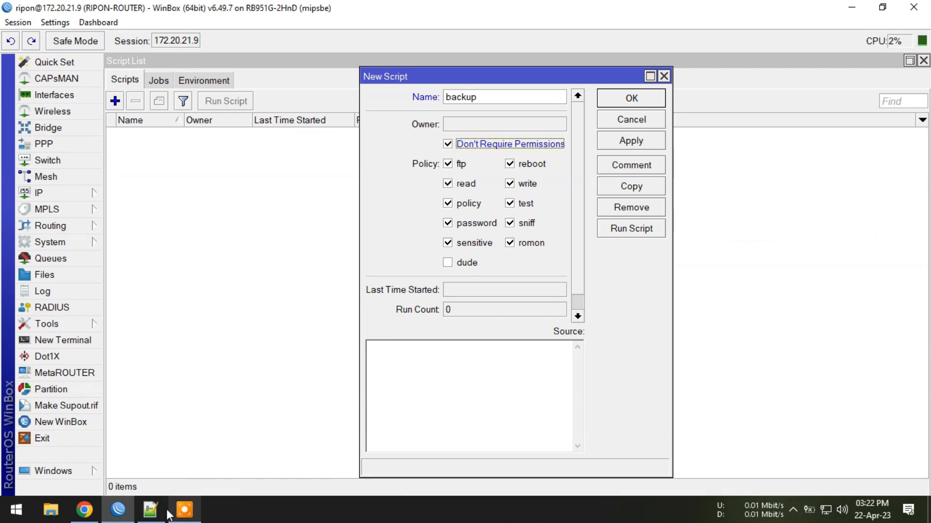
Step: Copy the backup commands on lines 3 to 7 of the Notepad++ file into the script's source and save the script
left_click(150, 510)
left_click_drag(317, 154, 17, 101)
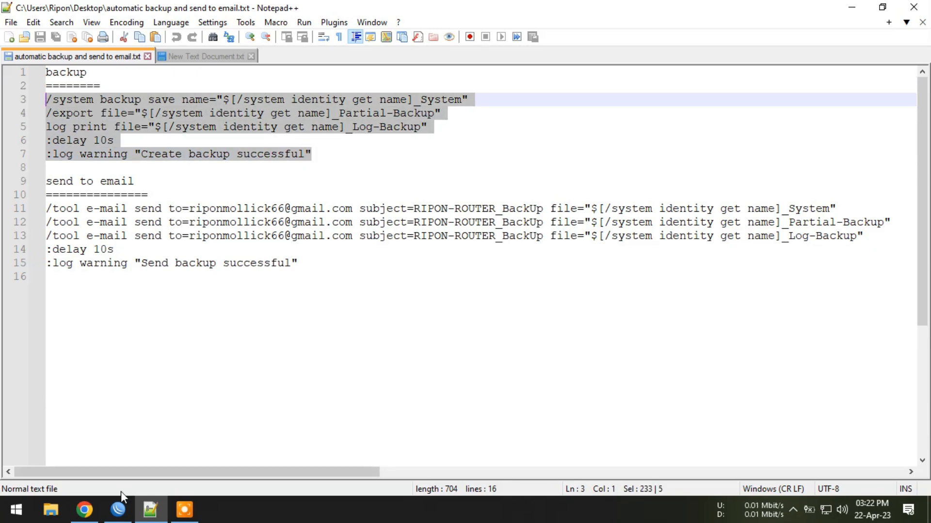
left_click(118, 509)
left_click(414, 387)
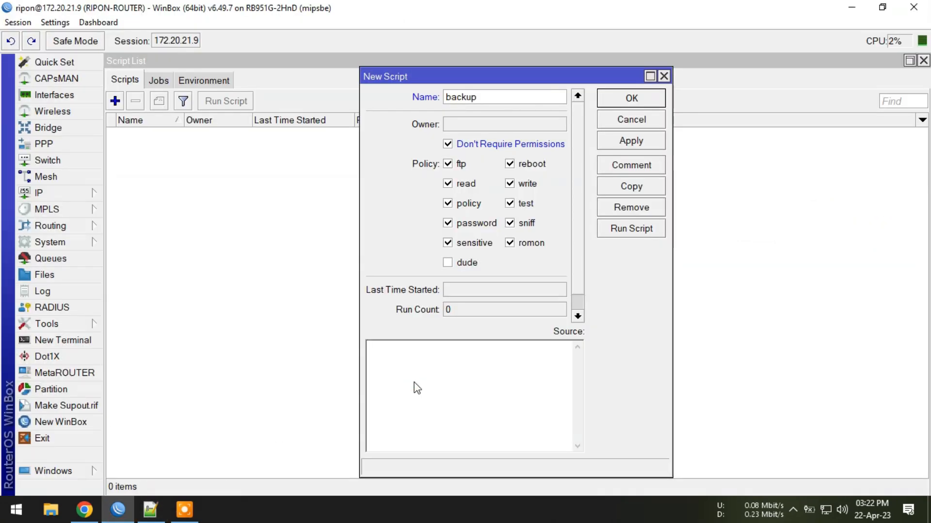
key("ctrl+v")
left_click(631, 141)
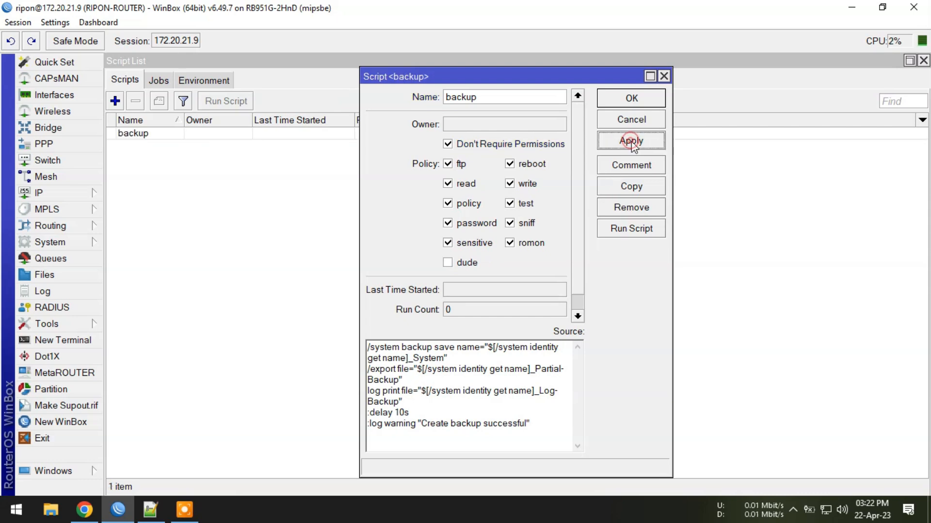
left_click(631, 99)
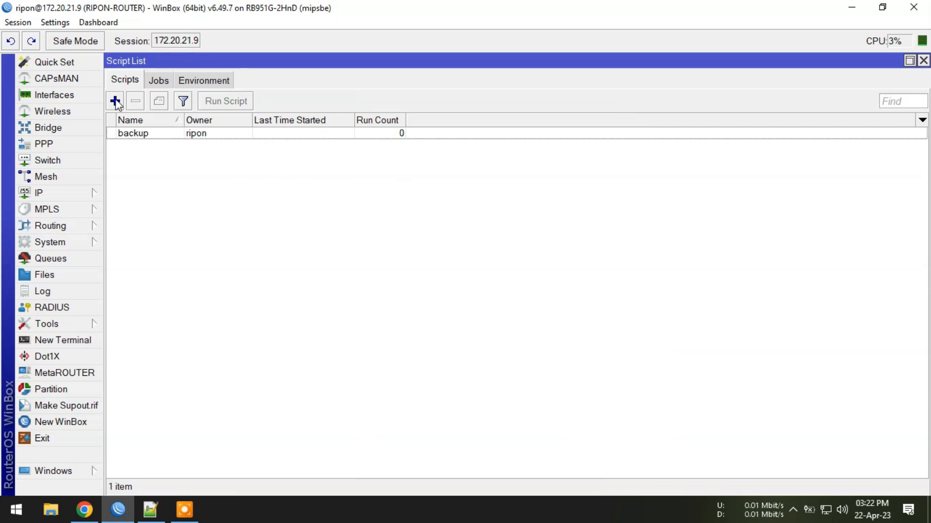
Step: Add a second script in WinBox and name it "send to email" using the heading from the Notepad++ file
left_click(115, 102)
left_click(151, 508)
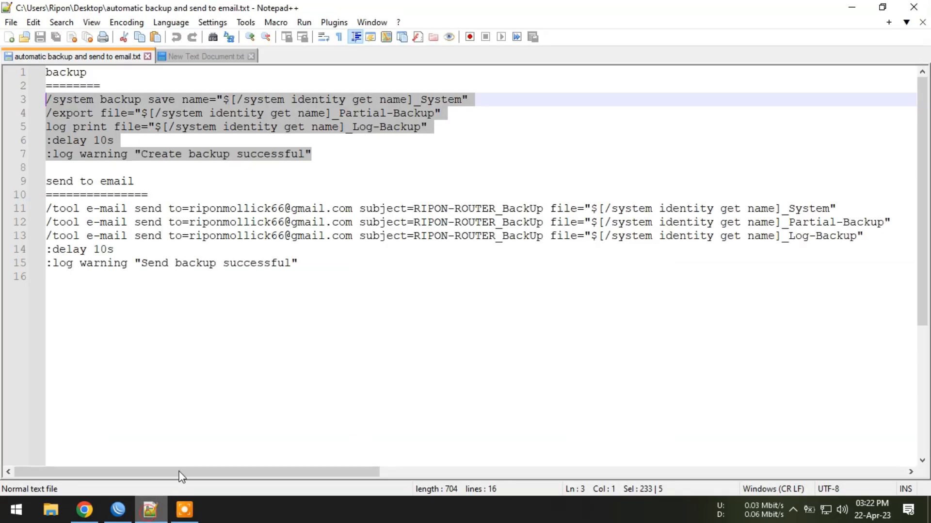
left_click_drag(135, 182, 34, 182)
key("ctrl+c")
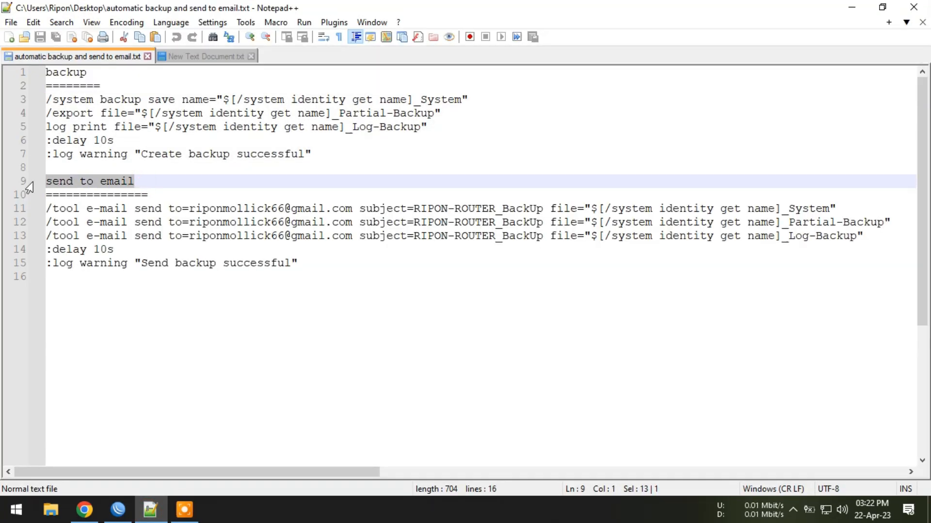
left_click(118, 509)
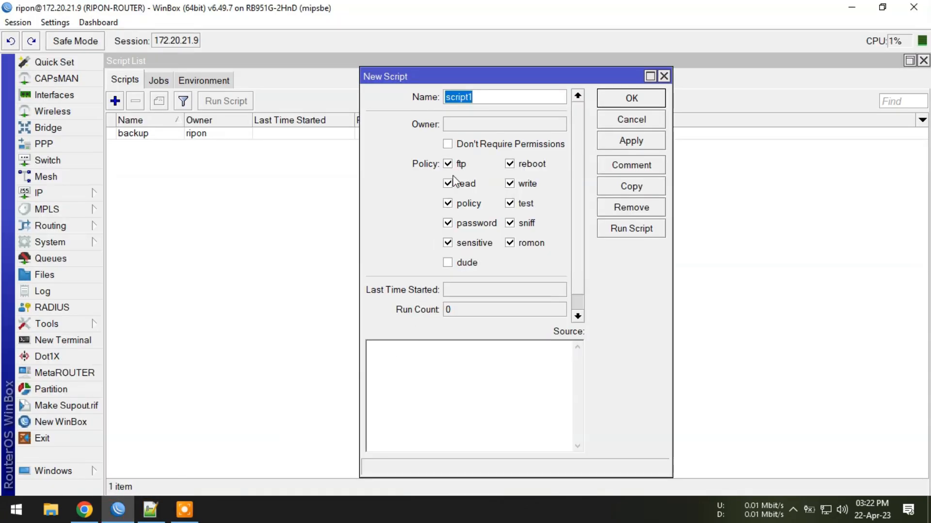
key("ctrl+v")
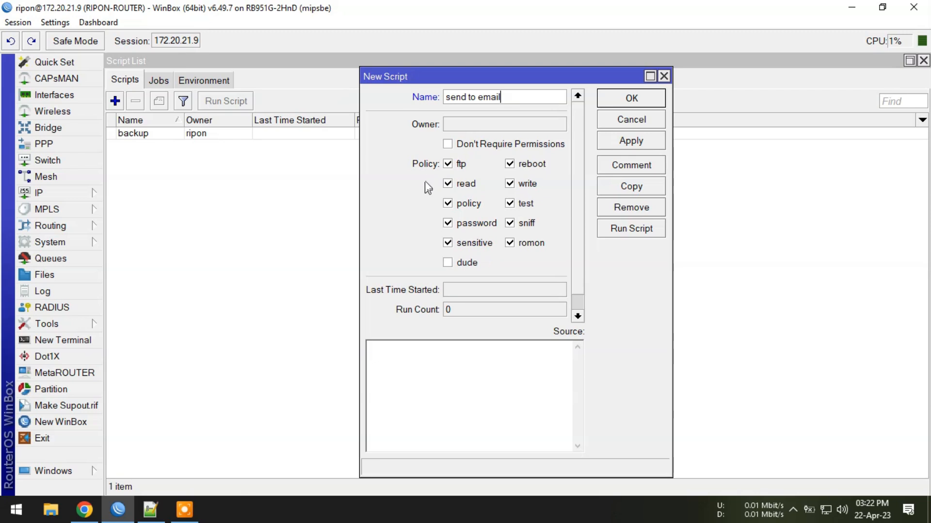
Step: Copy the email commands on lines 11 to 15 of the Notepad++ file into the WinBox script's source, enable Don't Require Permissions, and save it
left_click(150, 509)
left_click_drag(298, 263, 35, 220)
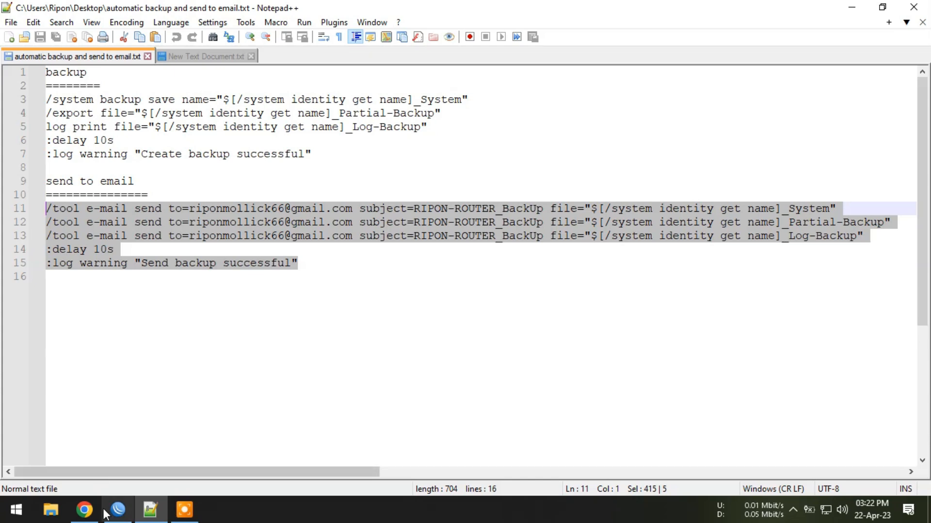
left_click(118, 509)
left_click(460, 145)
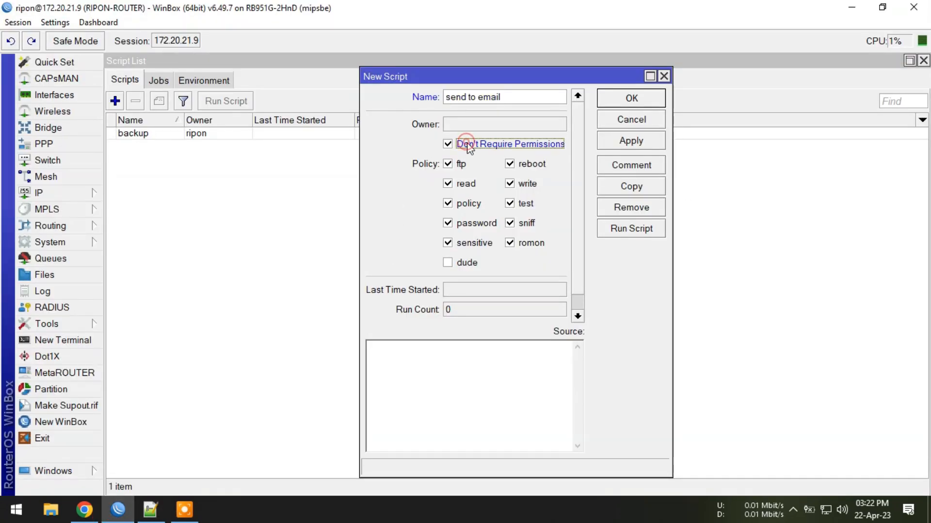
left_click(407, 366)
key("ctrl+v")
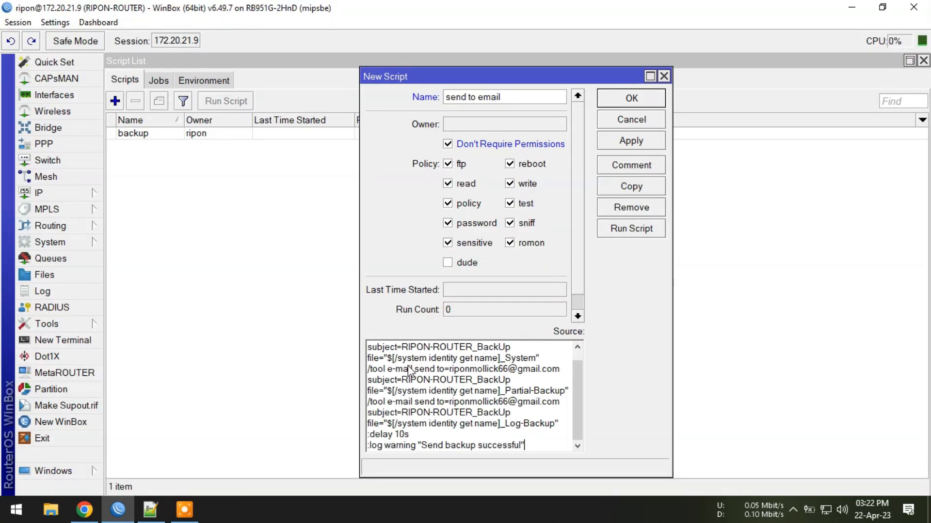
left_click(632, 141)
left_click(631, 99)
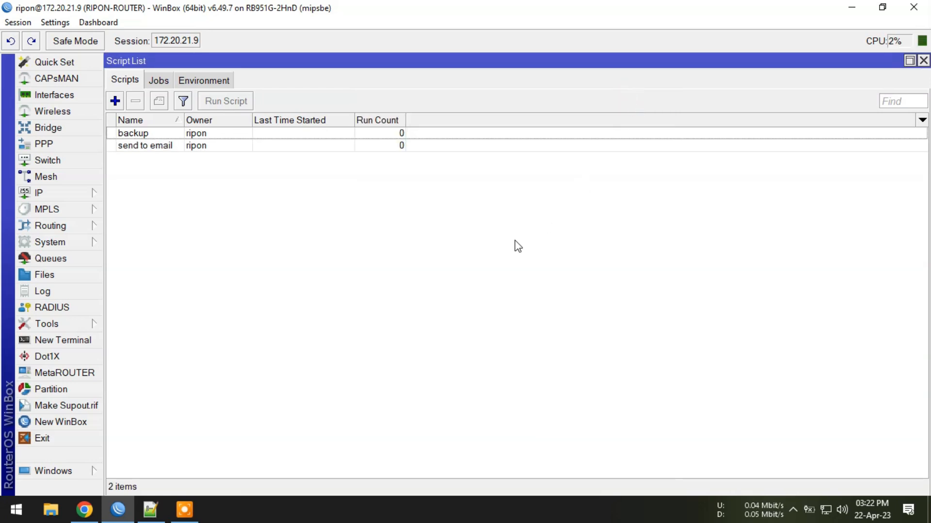
Step: Add a new entry in WinBox's system scheduler and name it backup using the heading copied from the Notepad++ file
left_click(80, 245)
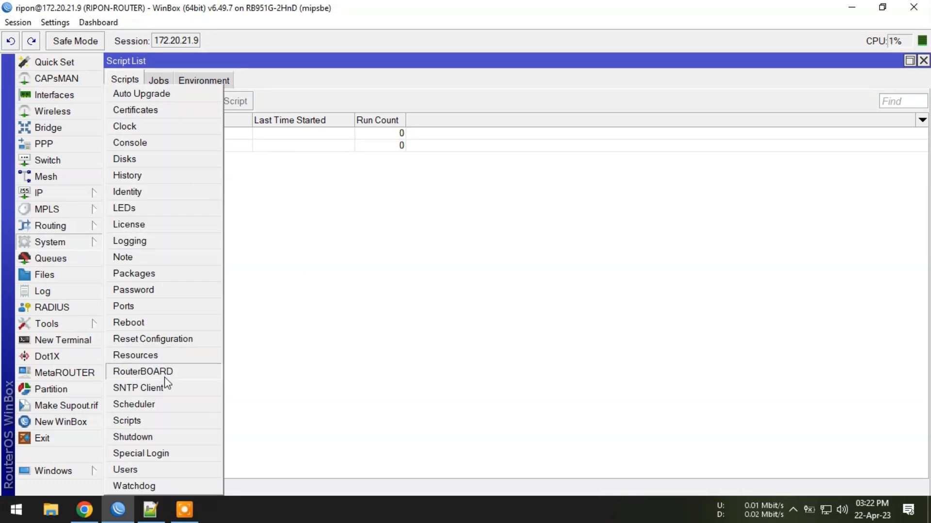
left_click(164, 411)
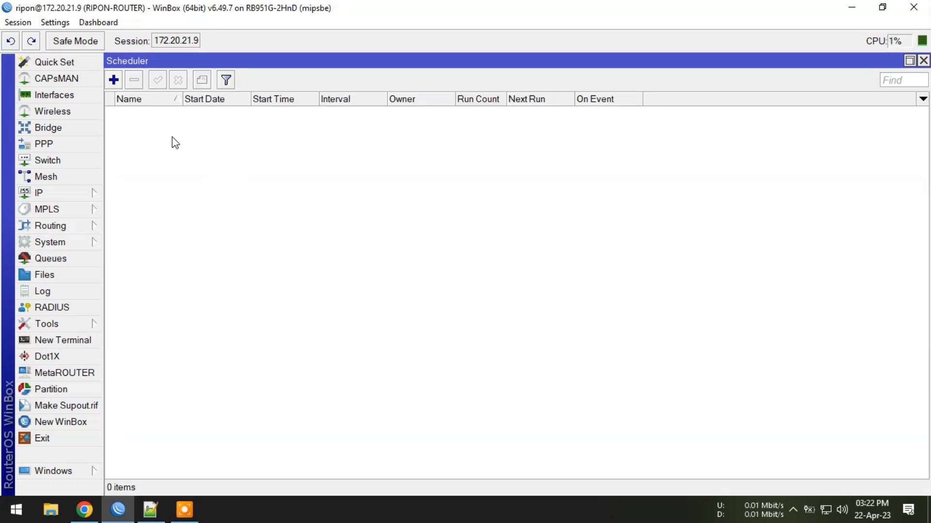
left_click(114, 80)
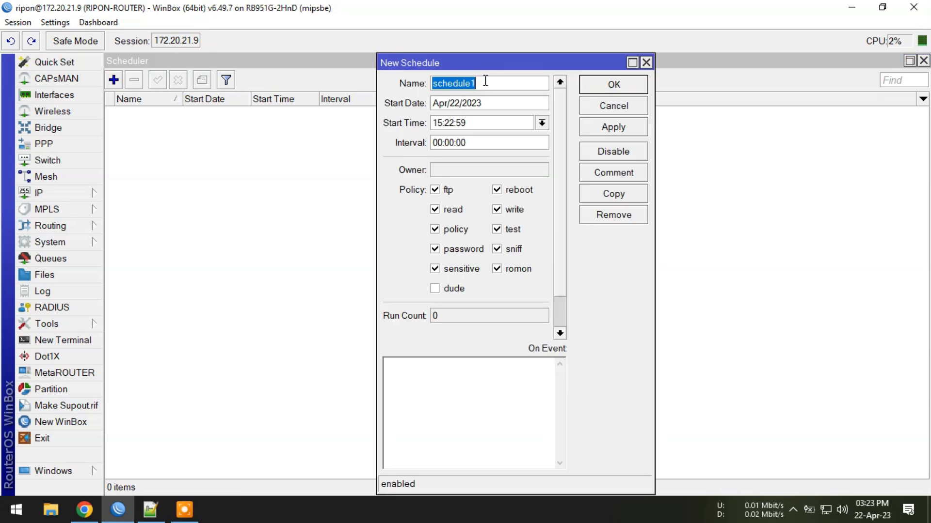
left_click(150, 509)
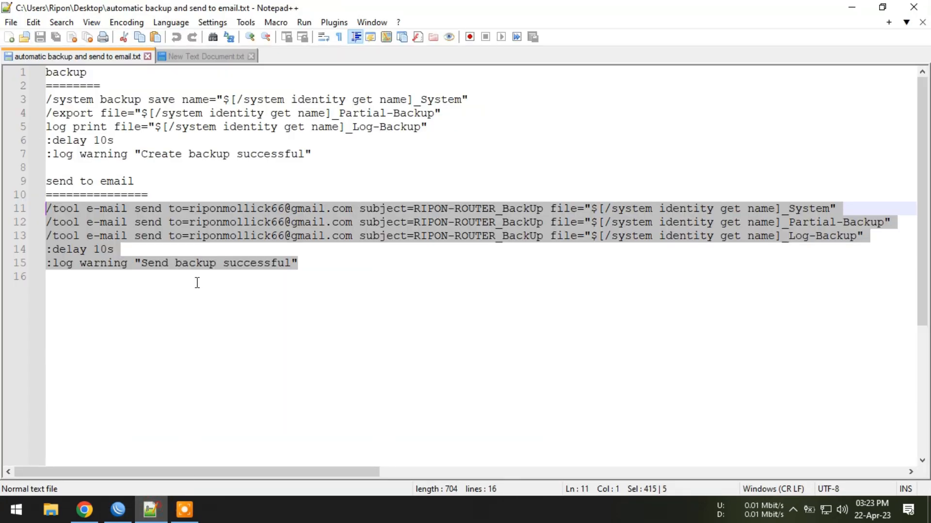
left_click_drag(97, 74, 38, 73)
key("ctrl+c")
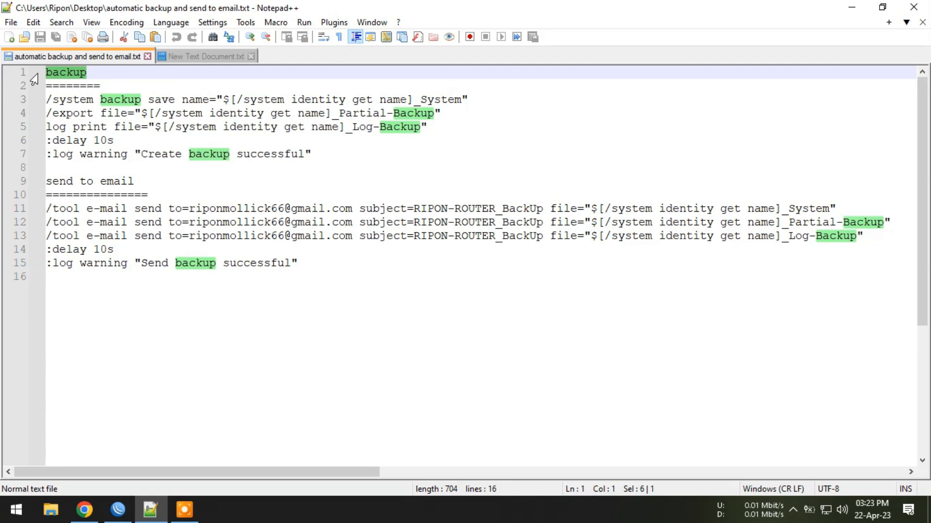
left_click(118, 509)
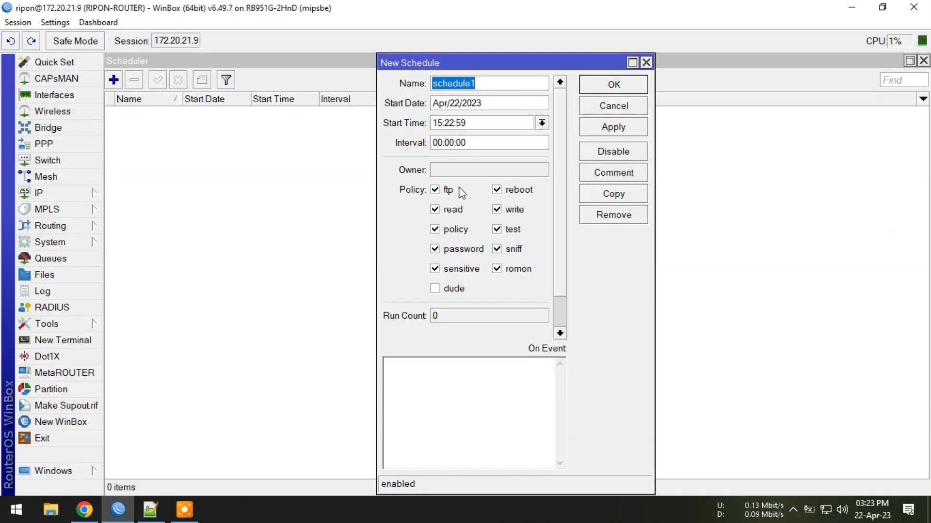
key("ctrl+v")
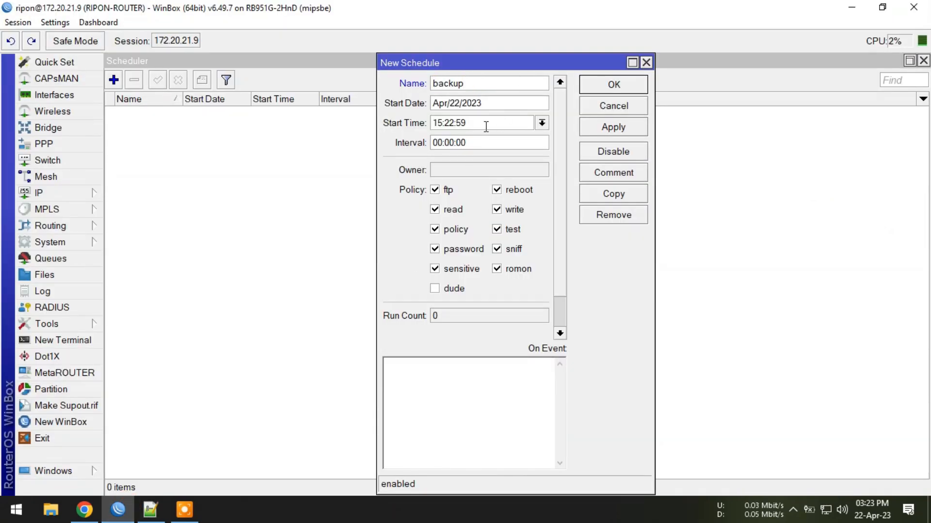
Step: Set the backup schedule's start time to 04:30:00 and its interval to 1d 00:00:00
left_click_drag(469, 123, 355, 129)
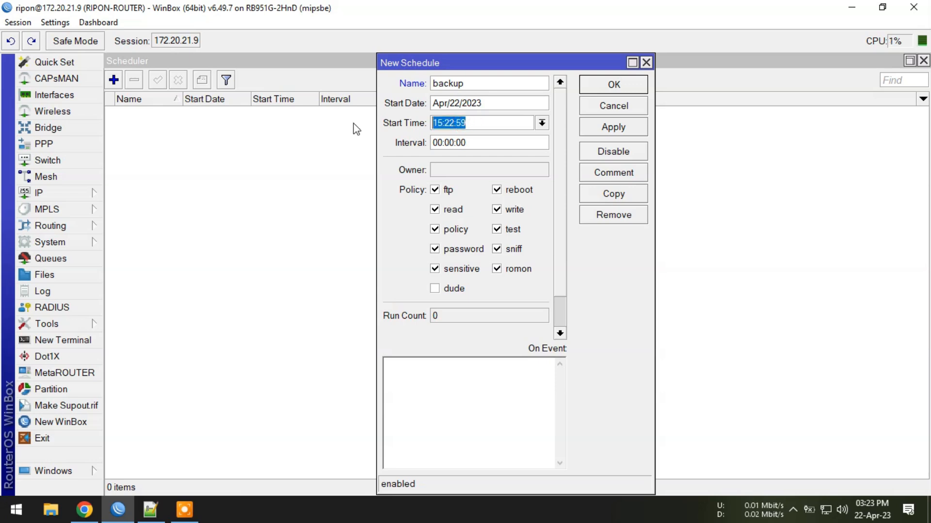
type("00")
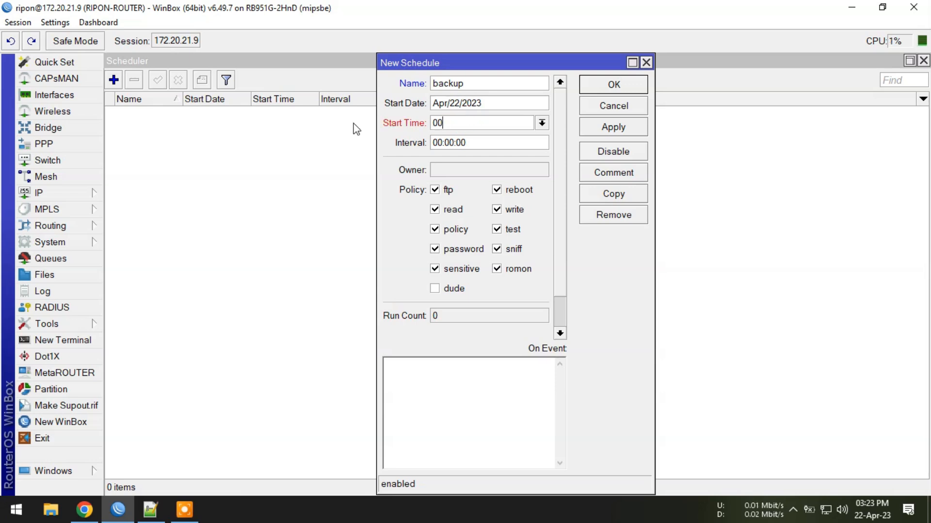
type("4:30:00")
left_click(432, 142)
type("1s")
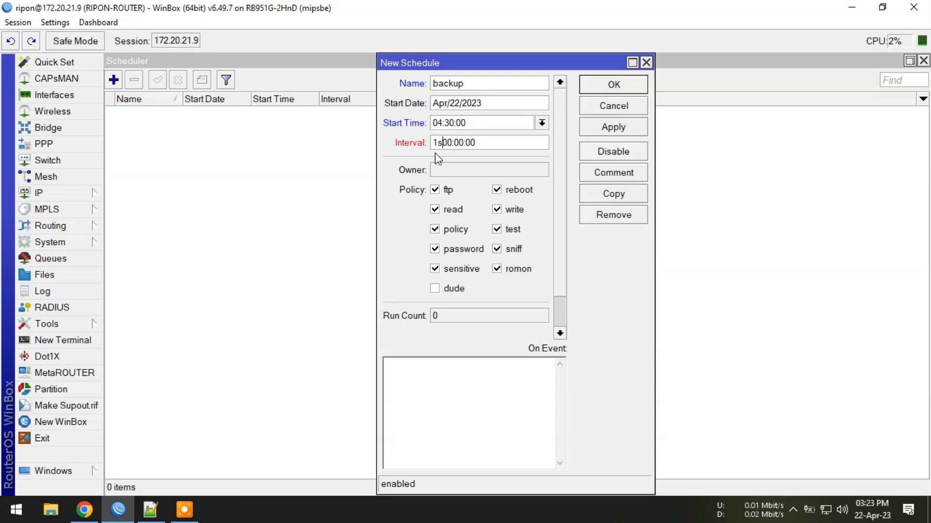
key("BackSpace")
type("d")
Step: Enter backup as the backup schedule's On Event script and save the schedule
left_click(423, 397)
key("ctrl+v")
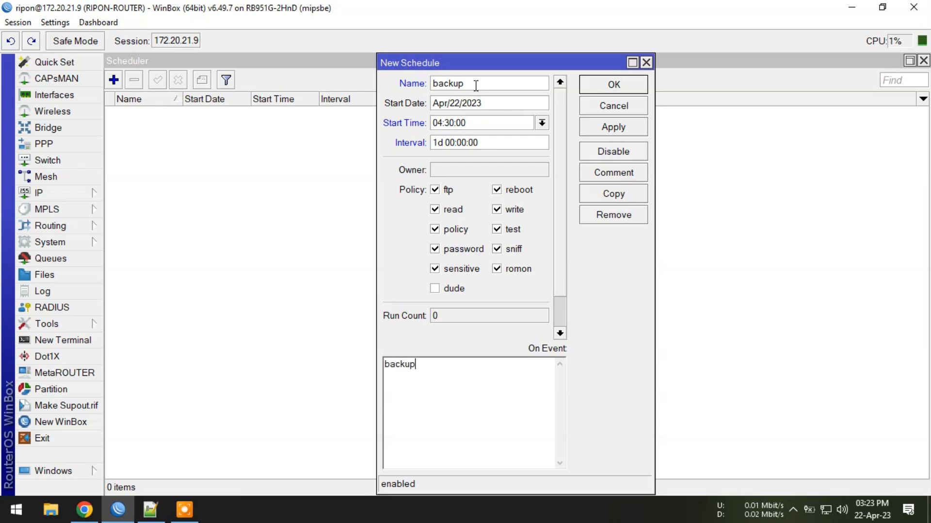
left_click(606, 128)
left_click(608, 87)
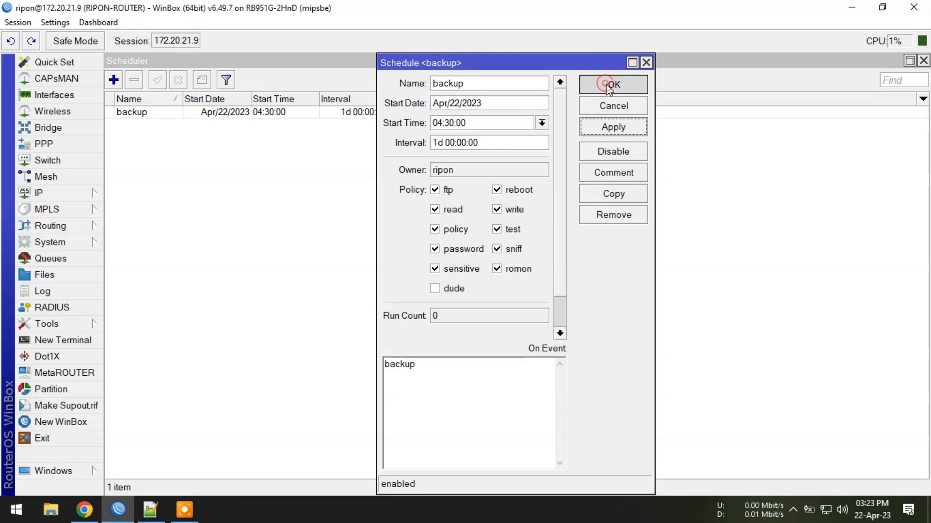
Step: Add a second schedule in WinBox and name it "send to email" using the heading copied from the Notepad++ file
left_click(114, 80)
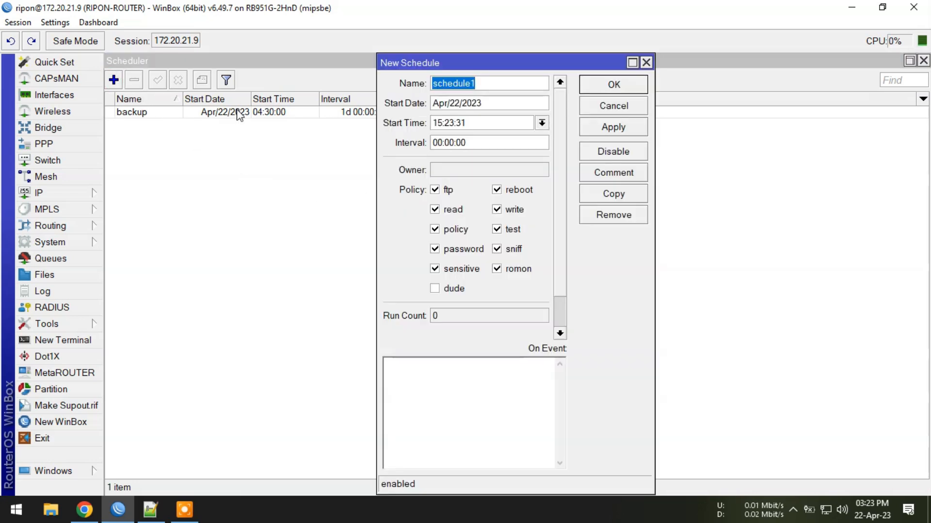
left_click(150, 509)
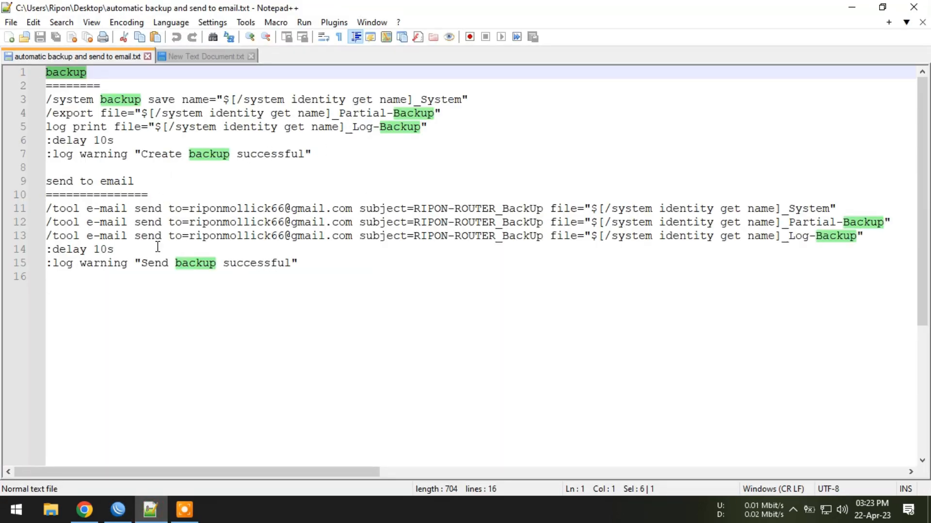
left_click_drag(130, 181, 46, 181)
key("ctrl+c")
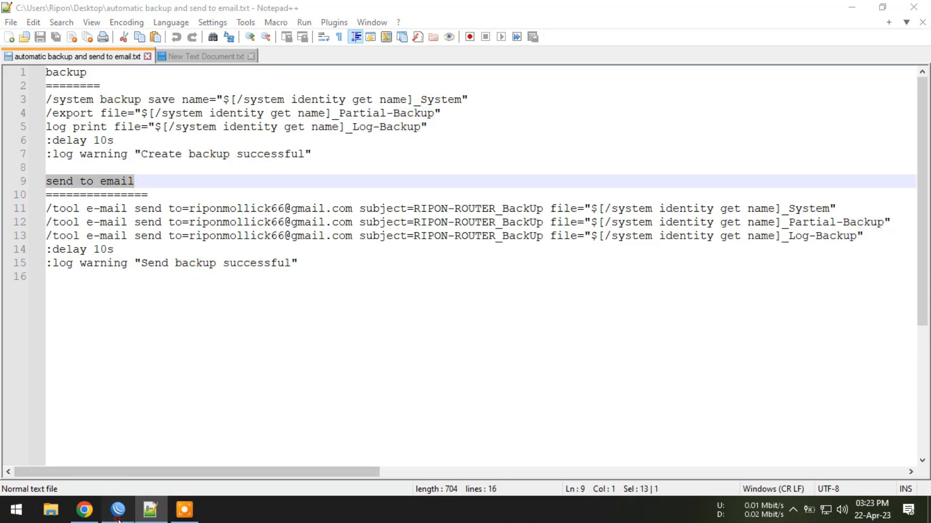
left_click(118, 510)
key("ctrl+v")
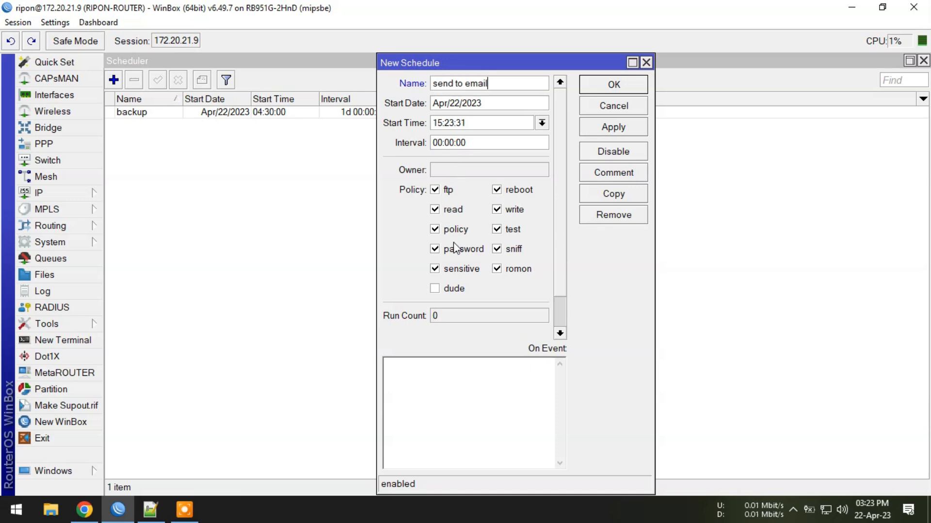
Step: Set the "send to email" schedule's start time to 04:40:00 and its interval to 1d 00:00:00
left_click_drag(474, 124, 409, 128)
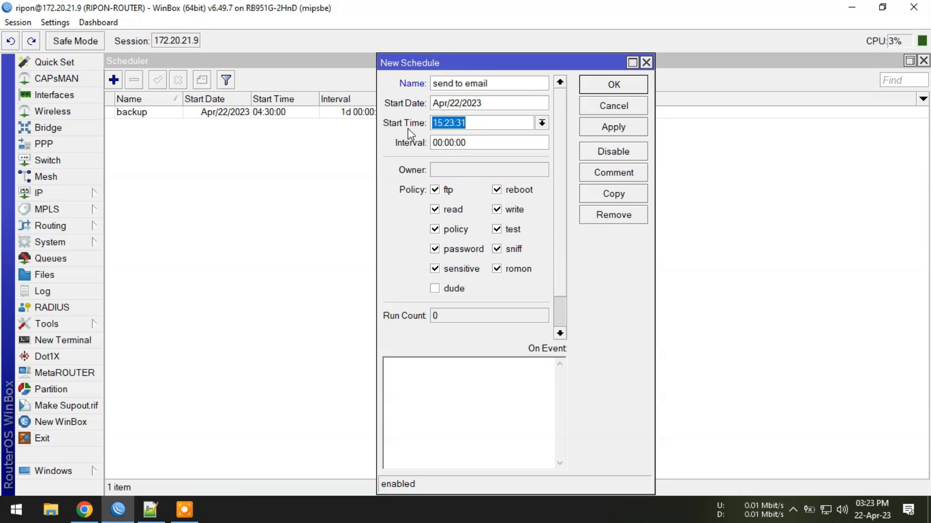
type("04:")
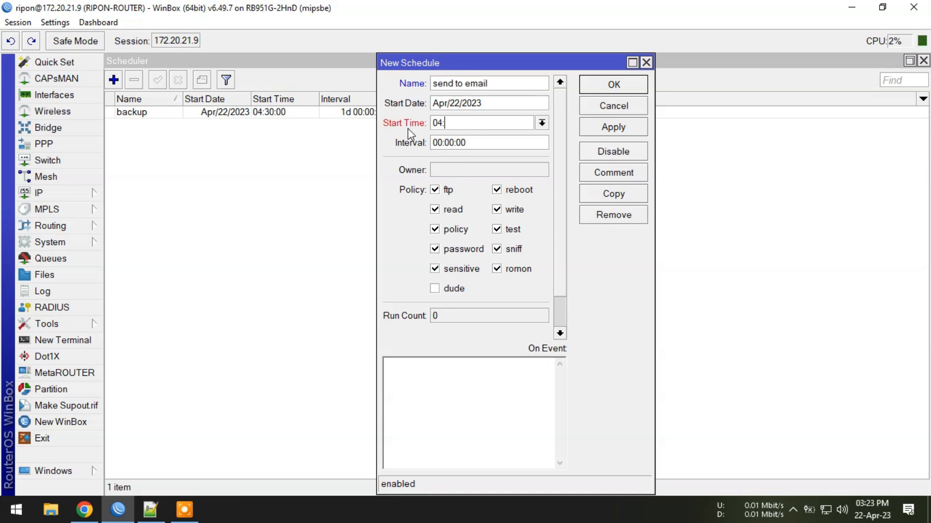
type("40:00")
left_click(433, 143)
type("1d")
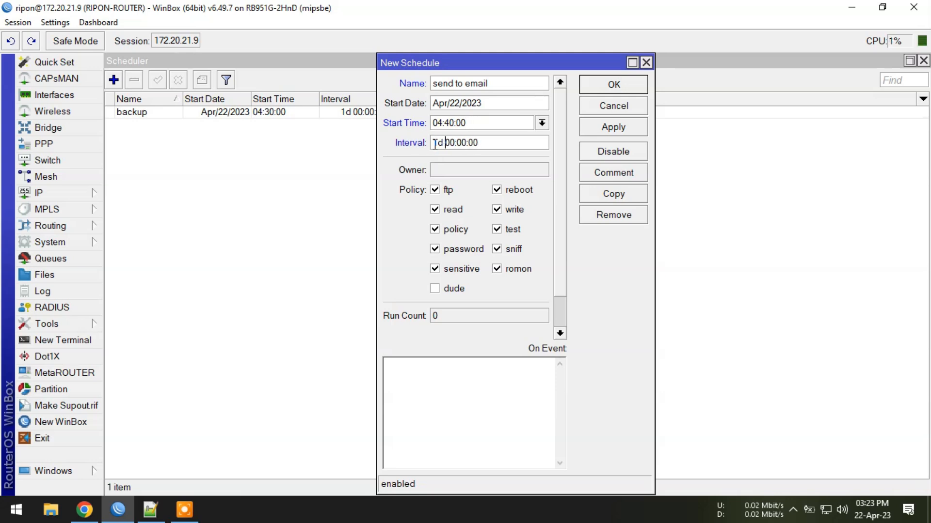
Step: Enter "send to email" as the second schedule's On Event script and save the schedule
left_click(430, 378)
key("ctrl+v")
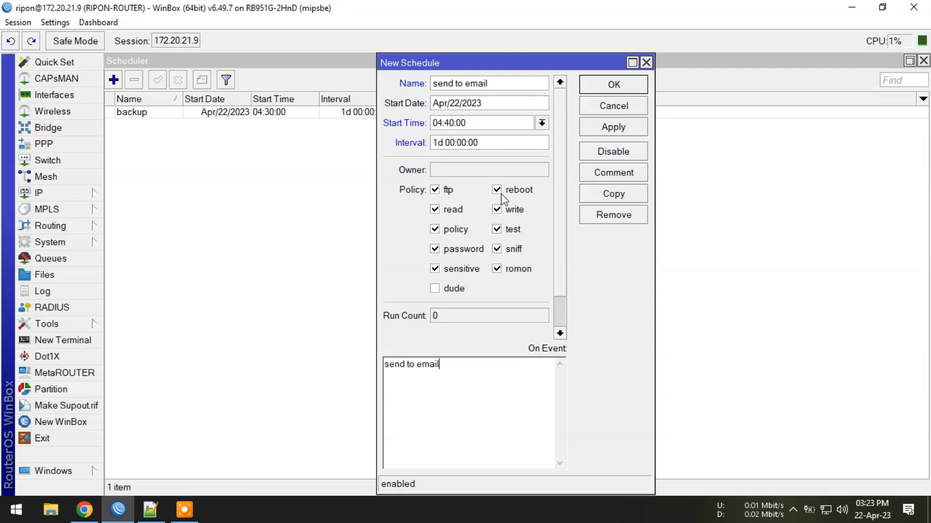
left_click(610, 127)
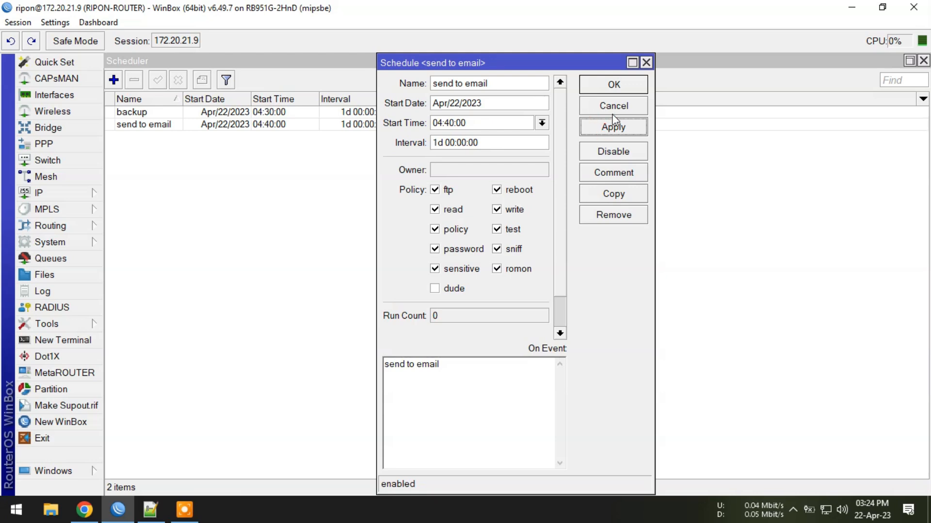
left_click(614, 85)
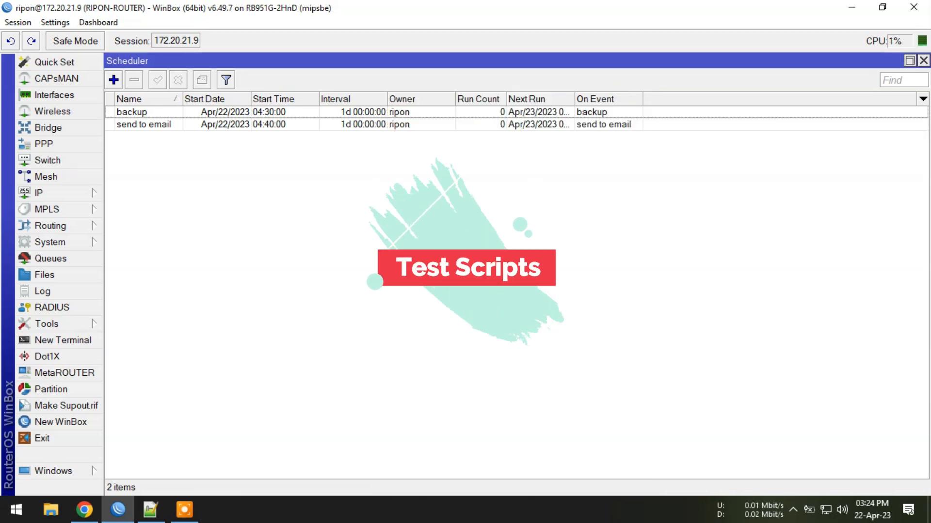
Step: Run the backup script and the "send to email" script manually from the system script list
left_click(44, 244)
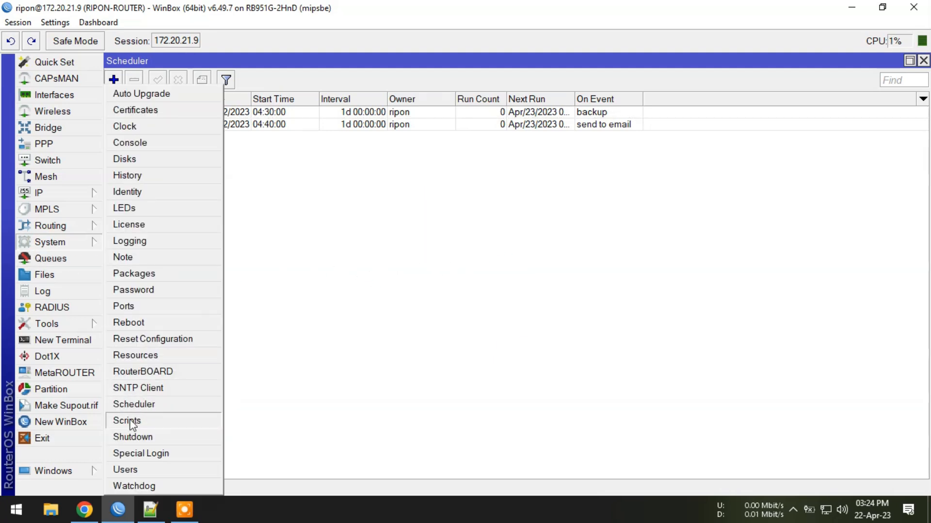
left_click(127, 421)
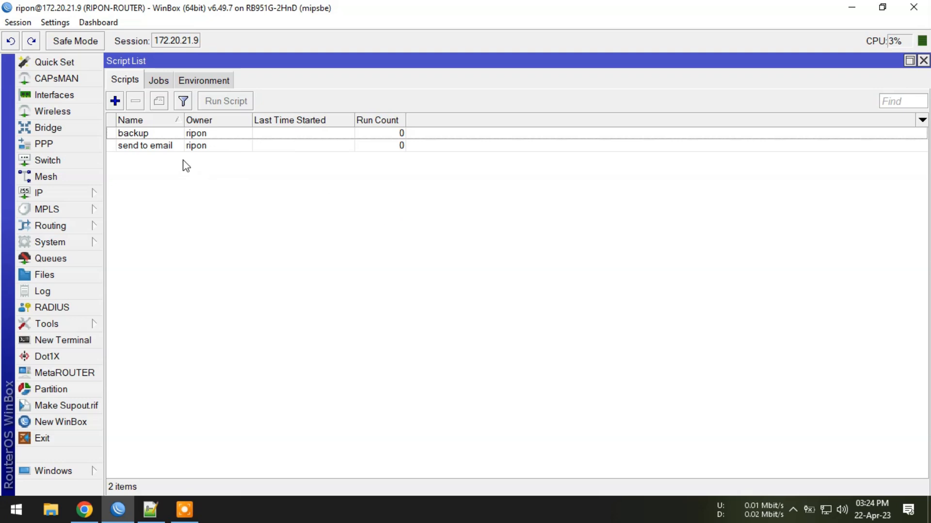
left_click(157, 137)
left_click(227, 103)
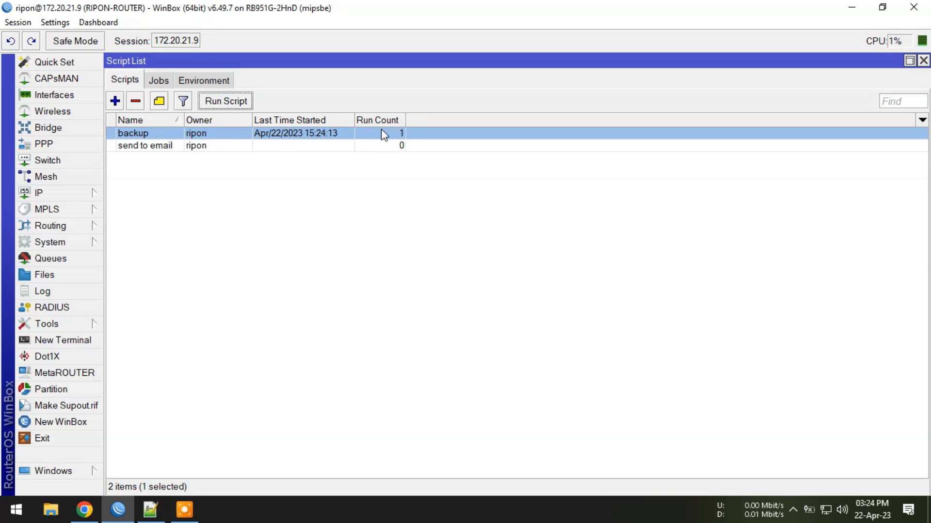
left_click(203, 147)
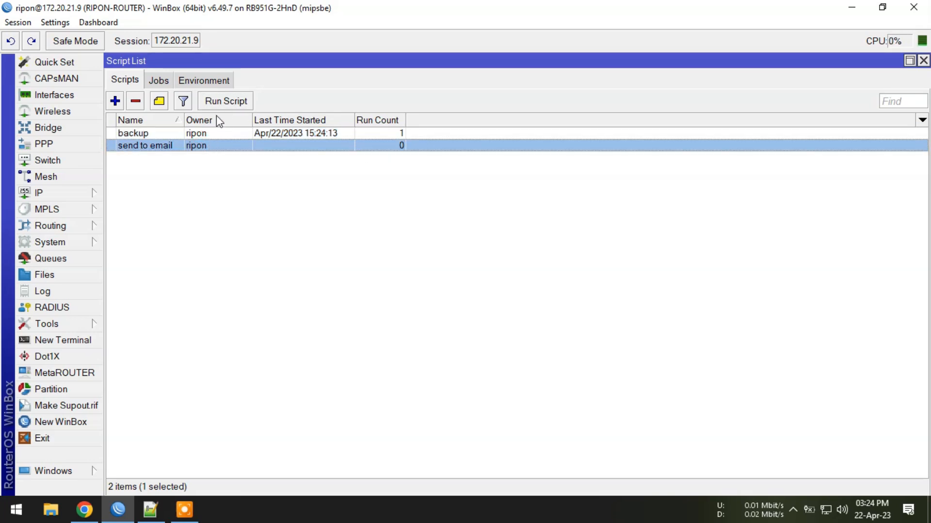
left_click(219, 103)
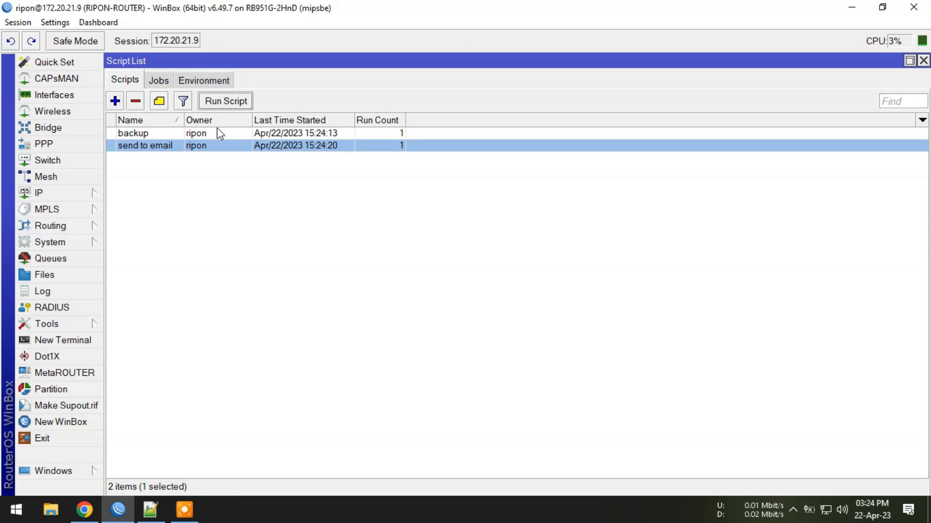
left_click(381, 232)
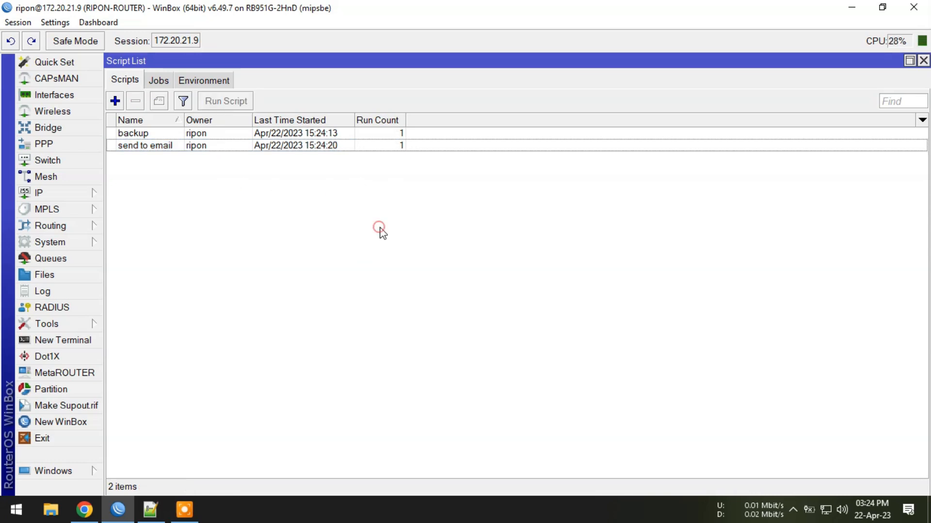
Step: Check the router's log for the entries produced by the backup and "send to email" scripts
left_click(79, 293)
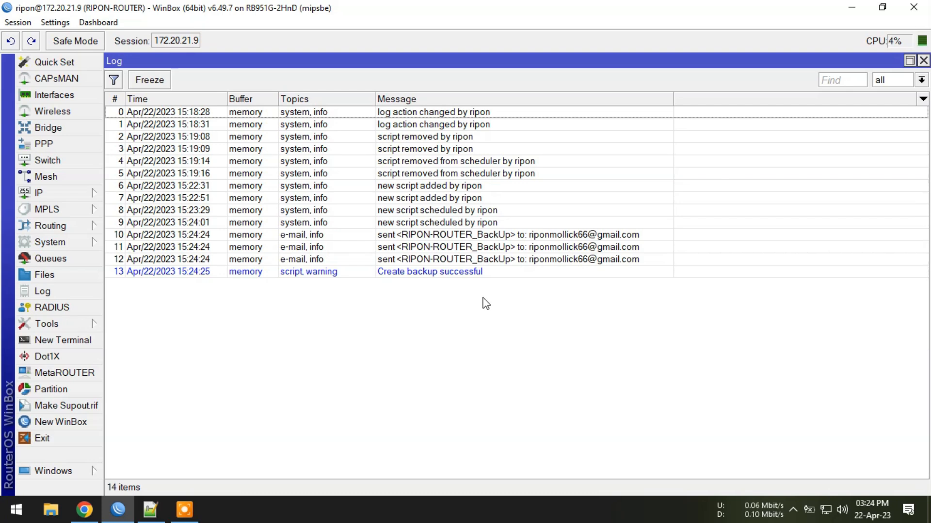
left_click(460, 277)
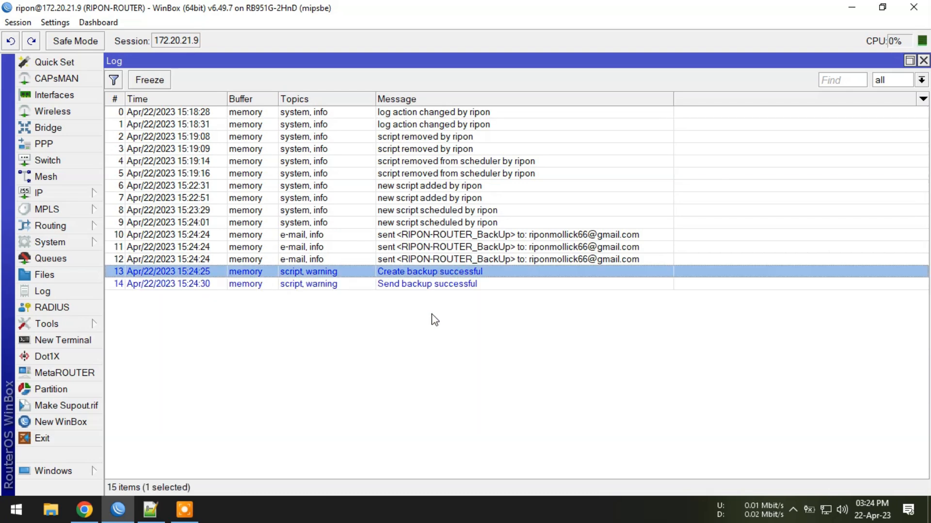
left_click(430, 286)
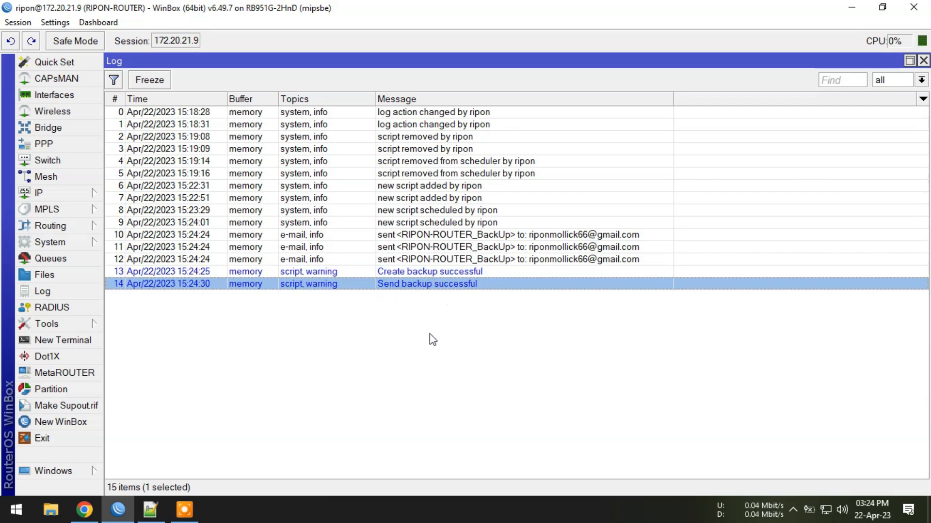
Step: Switch to Gmail in Chrome, reload the inbox and examine the attachment of each message in the newest router backup conversation
left_click(76, 516)
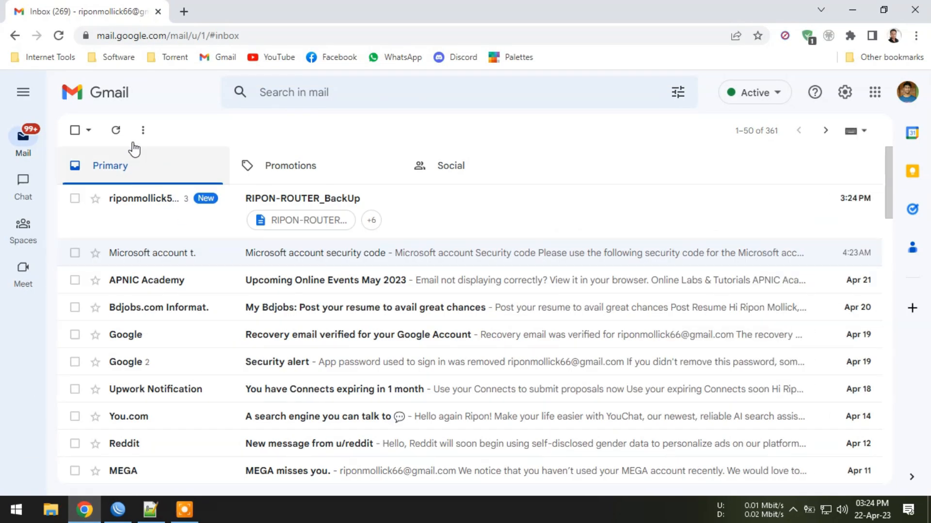
left_click(58, 35)
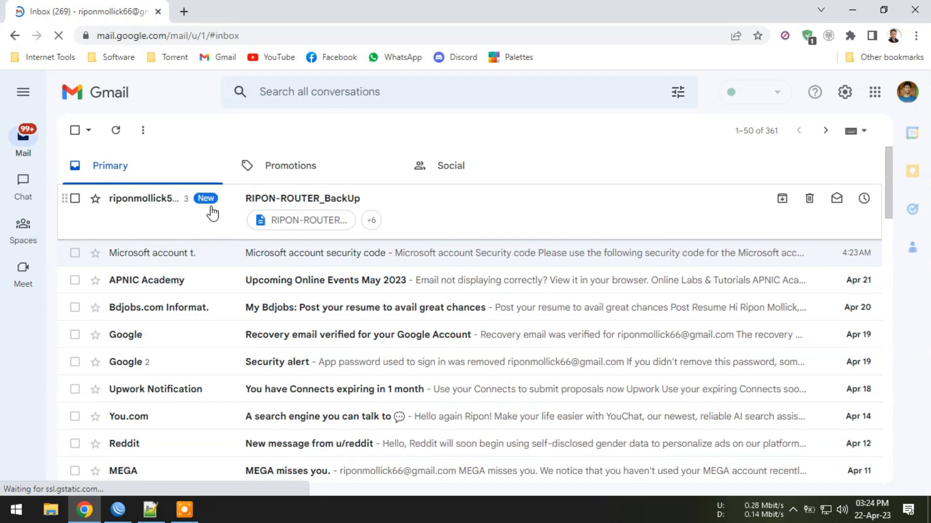
left_click(355, 199)
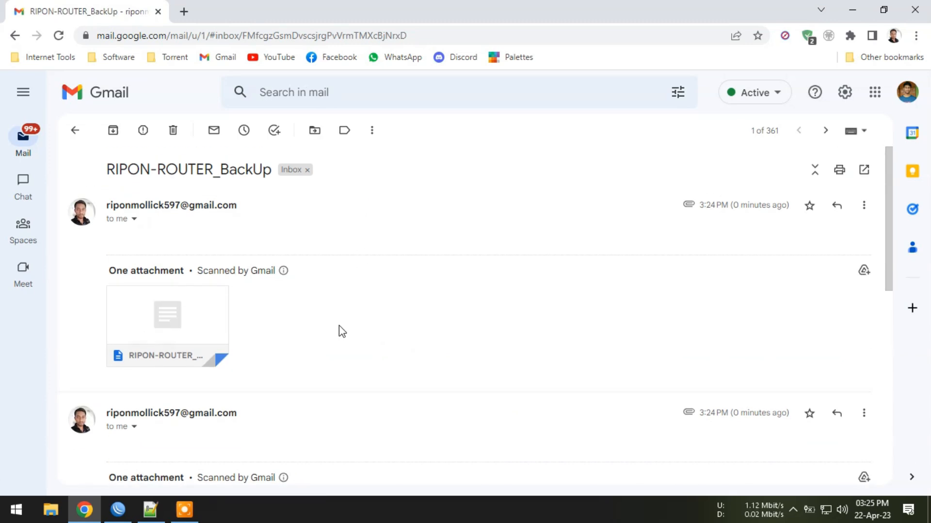
mouse_move(140, 333)
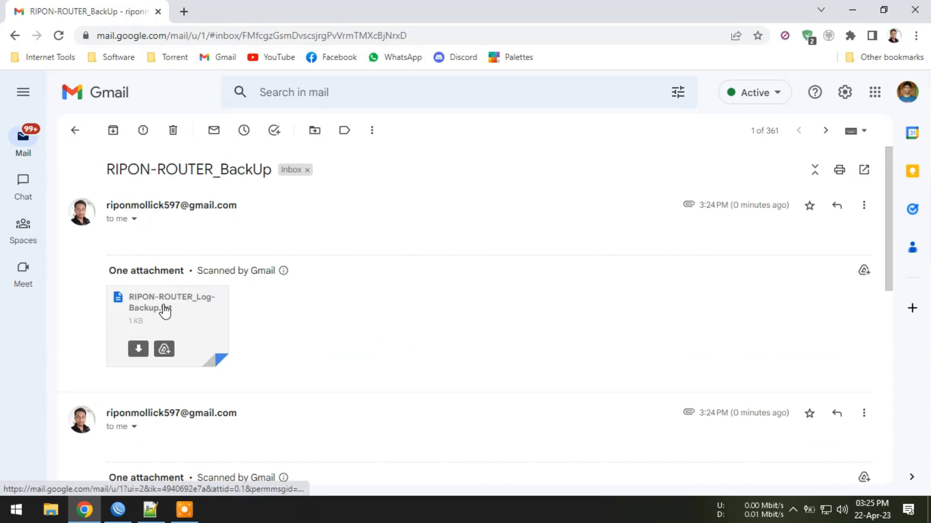
scroll(178, 316, "down", 5)
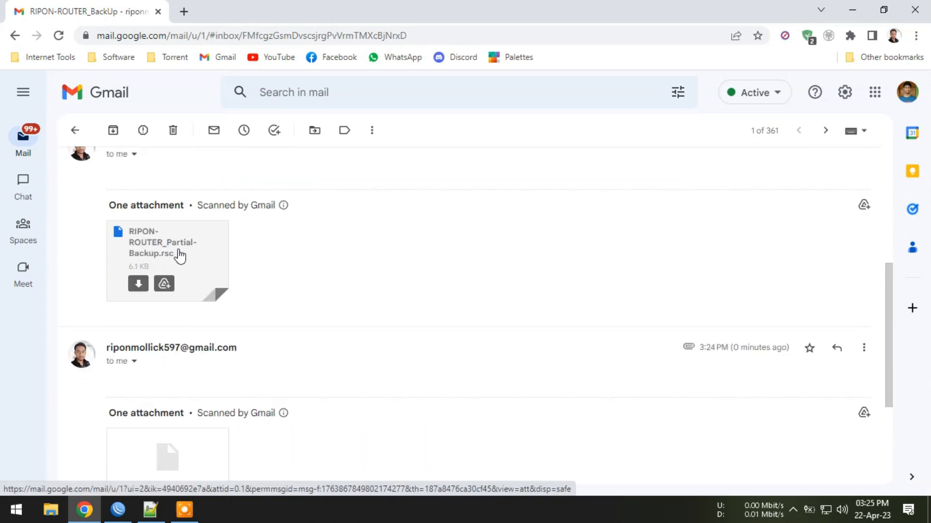
scroll(193, 257, "down", 3)
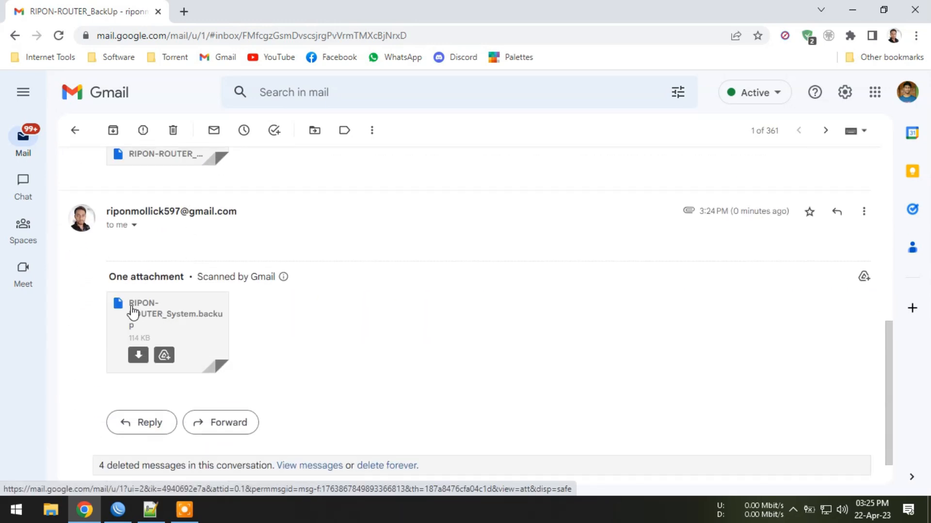